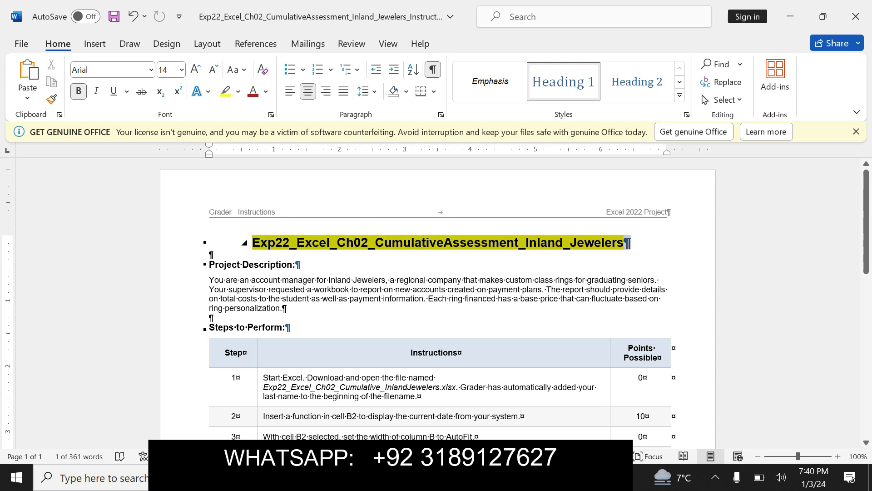
- Underline and highlight the Project Description heading in yellow, and highlight the description paragraph below it in the same colour
click(205, 266)
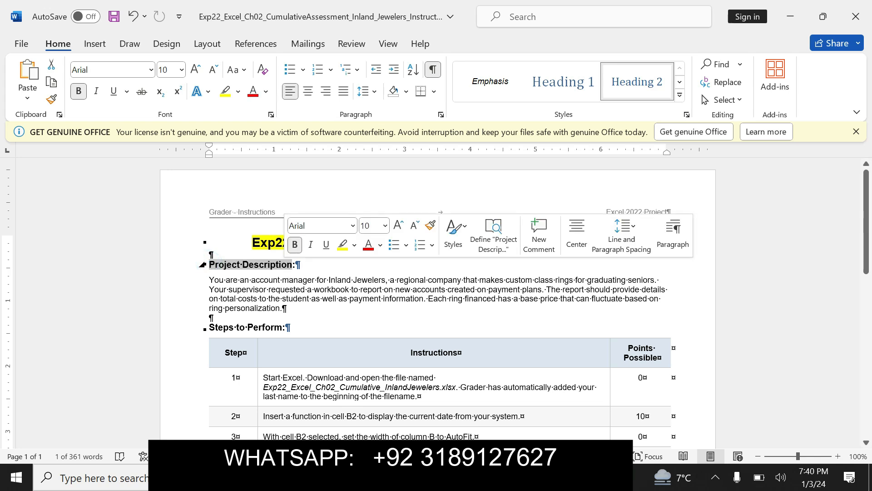
click(332, 245)
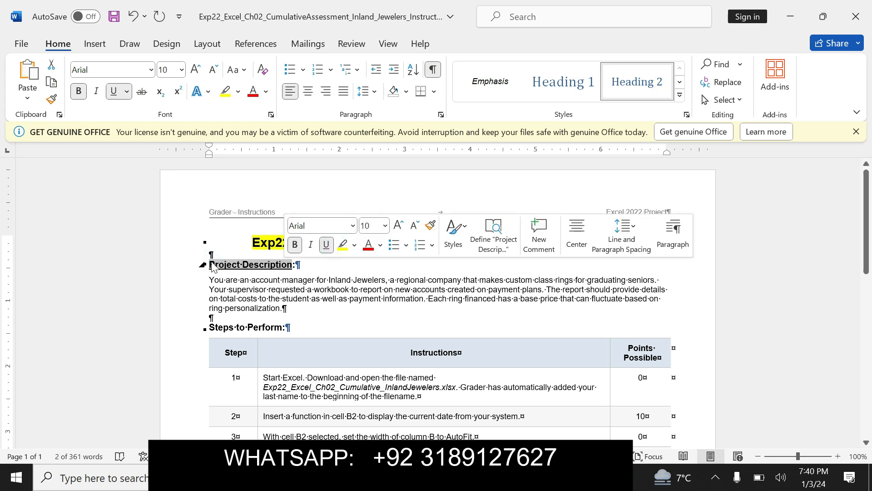
click(342, 245)
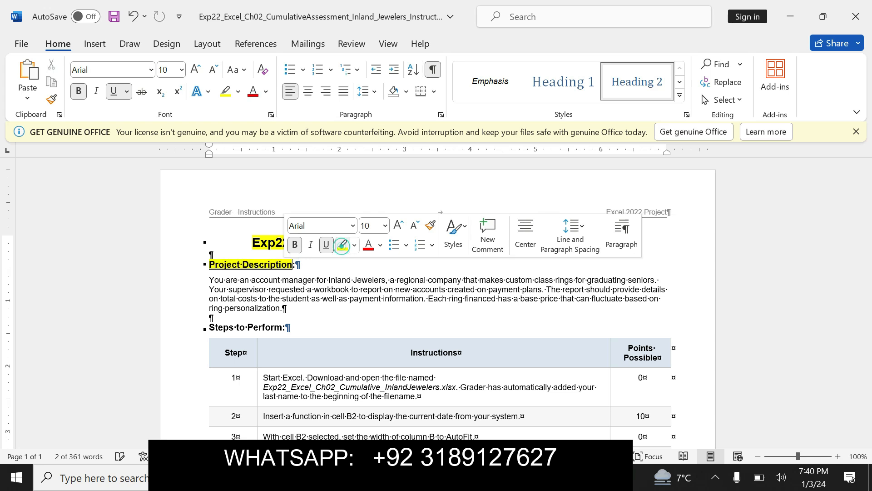
drag(209, 280, 286, 308)
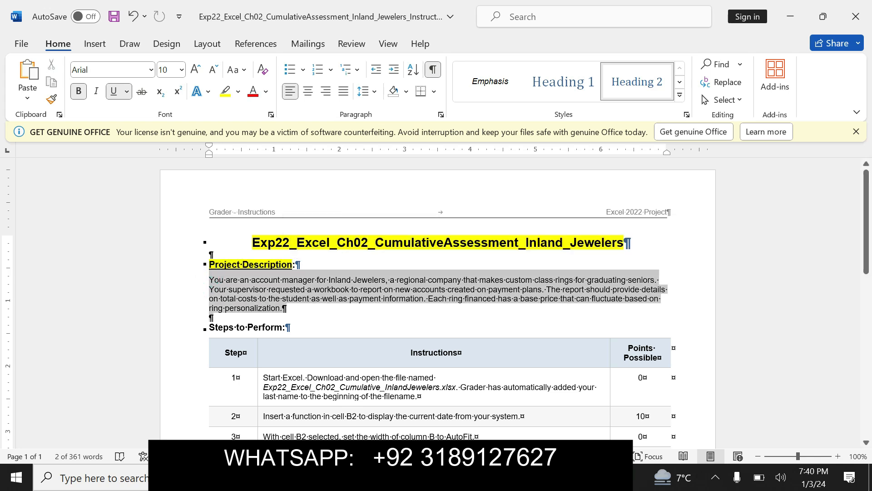
click(577, 293)
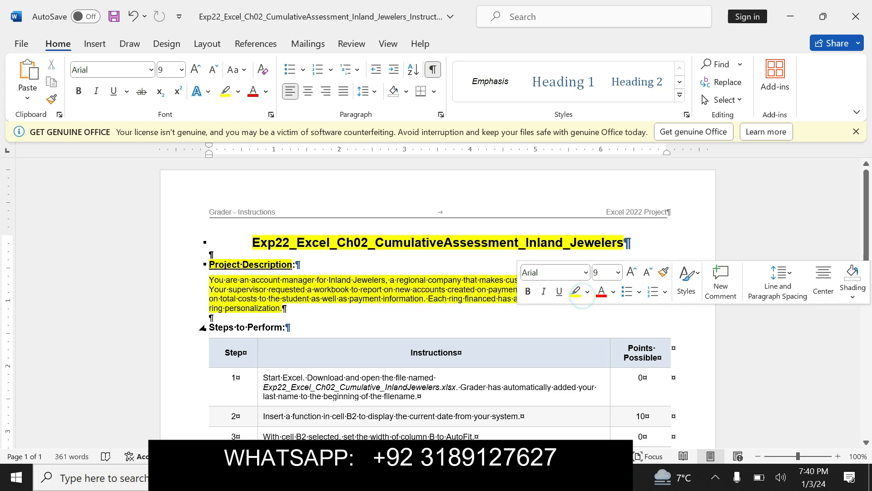
- Read through the Inland Jewelers project title and the project description paragraph
drag(210, 279, 282, 309)
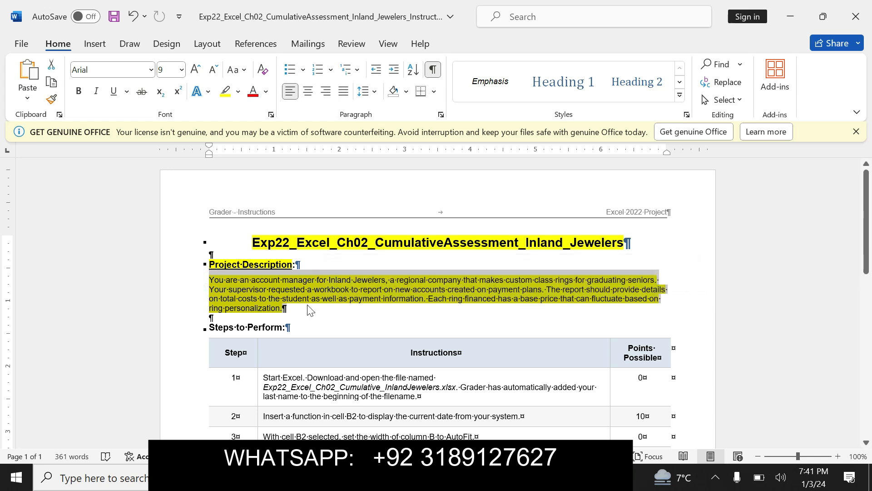
drag(252, 242, 330, 310)
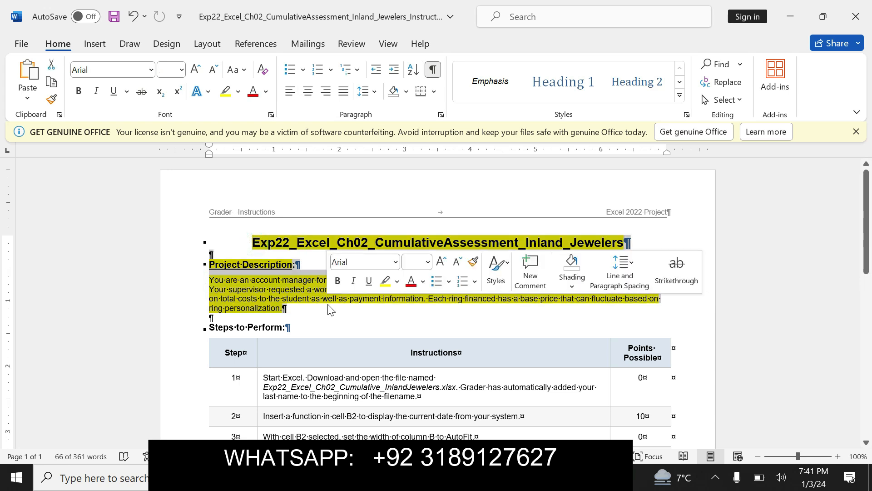
click(263, 251)
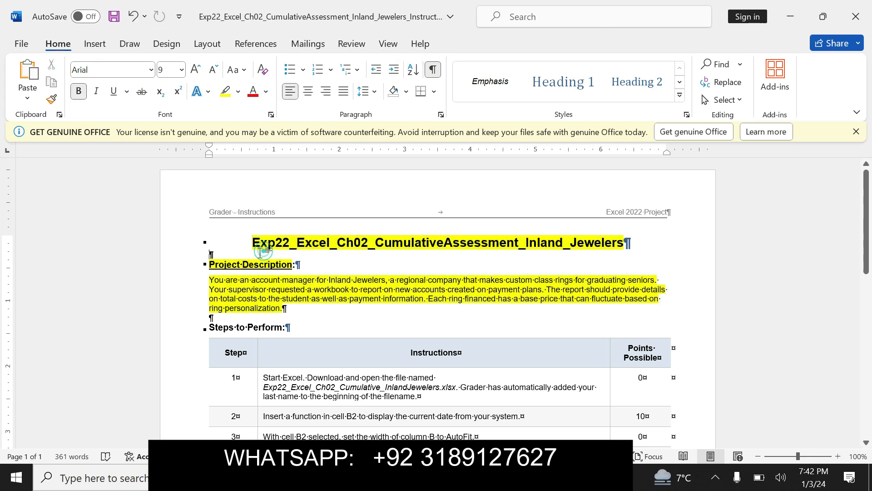
drag(253, 242, 350, 313)
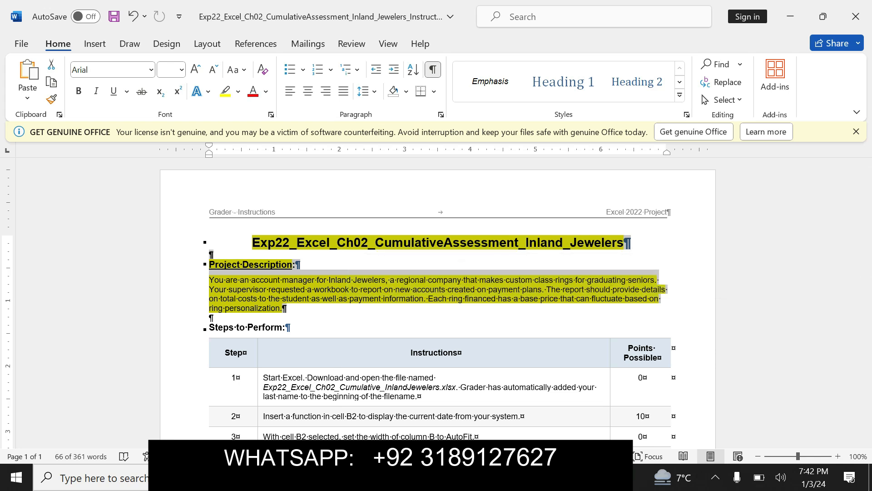
key(alt+Tab)
key(alt+Tab)
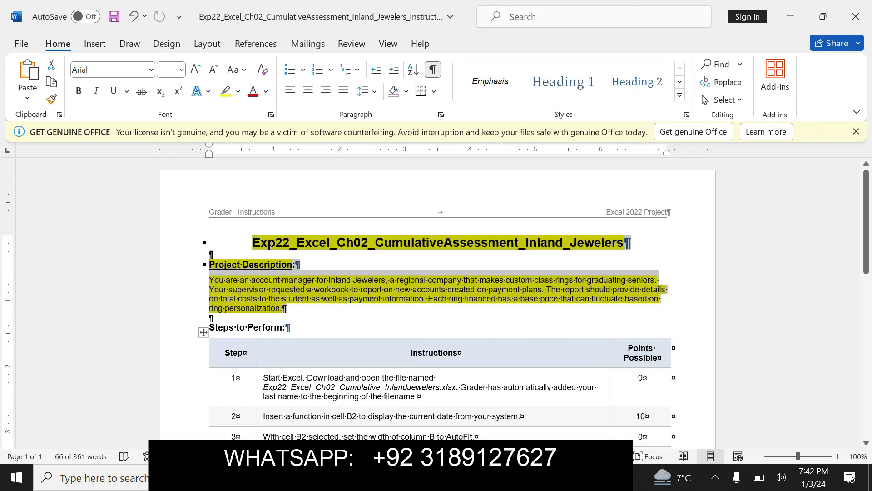
- Undo the yellow highlighting on the title, Project Description heading and paragraph, together with the heading's underline
key(ctrl+z)
key(ctrl+z)
key(ctrl+z)
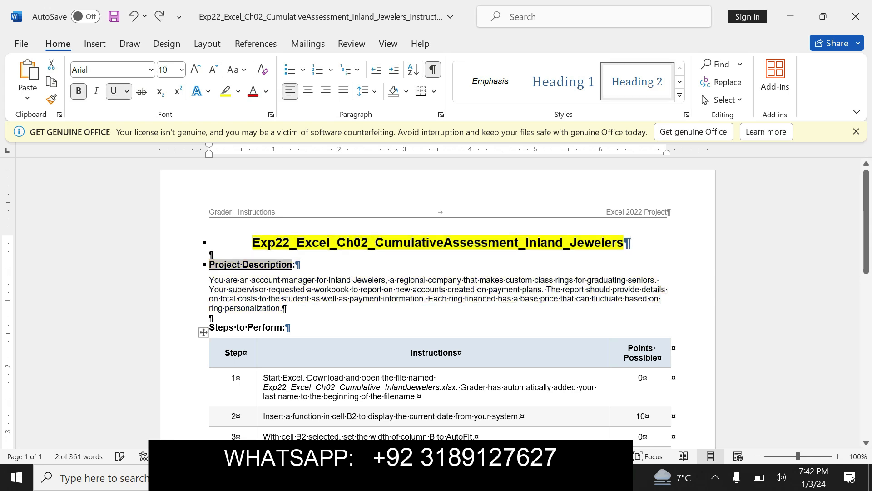
key(ctrl+z)
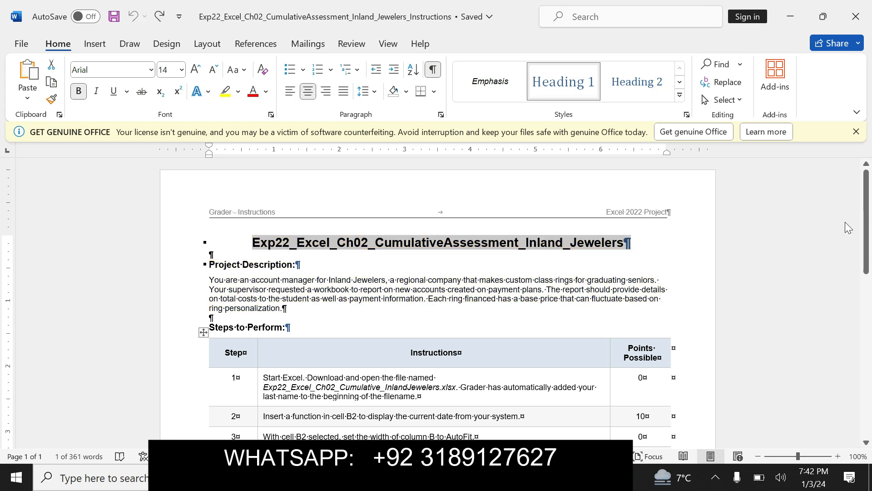
- Bold the step 1 instruction in the Steps to Perform table and highlight it in yellow
scroll(861, 218, down, 1)
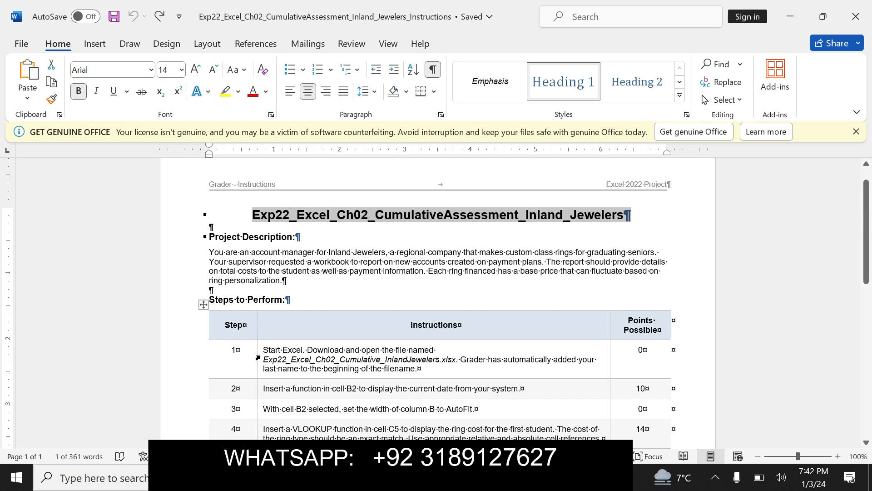
click(262, 349)
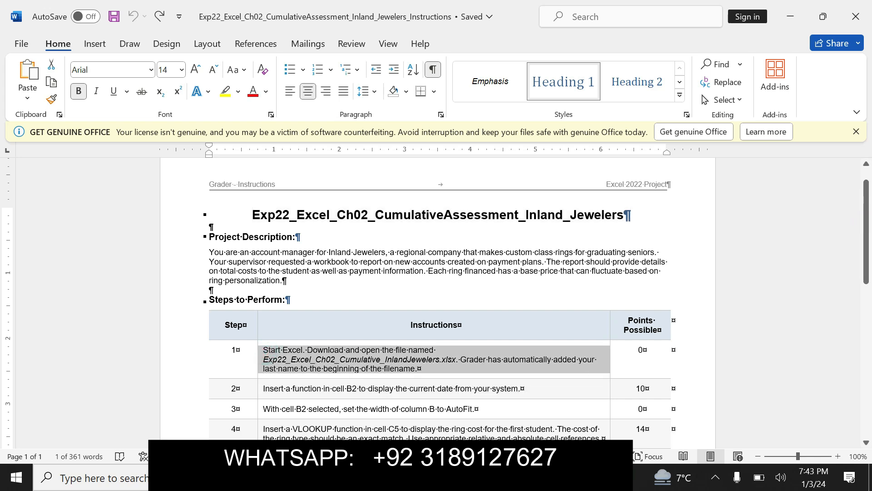
click(423, 348)
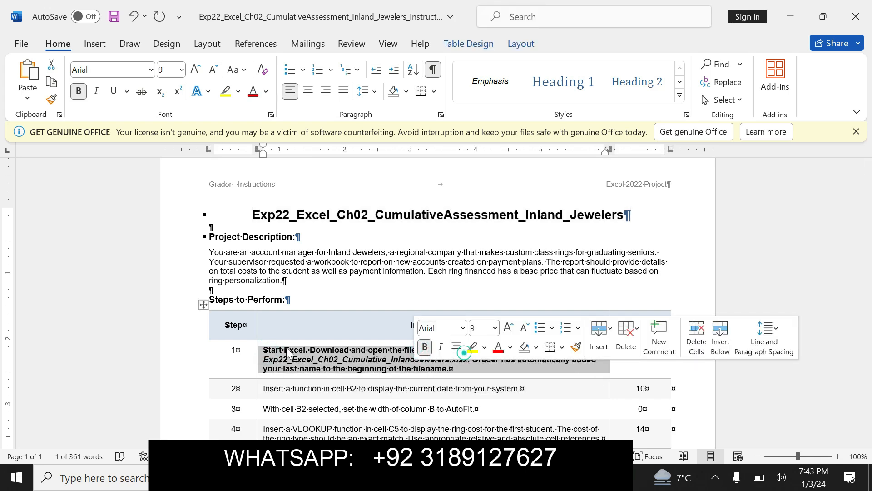
click(473, 346)
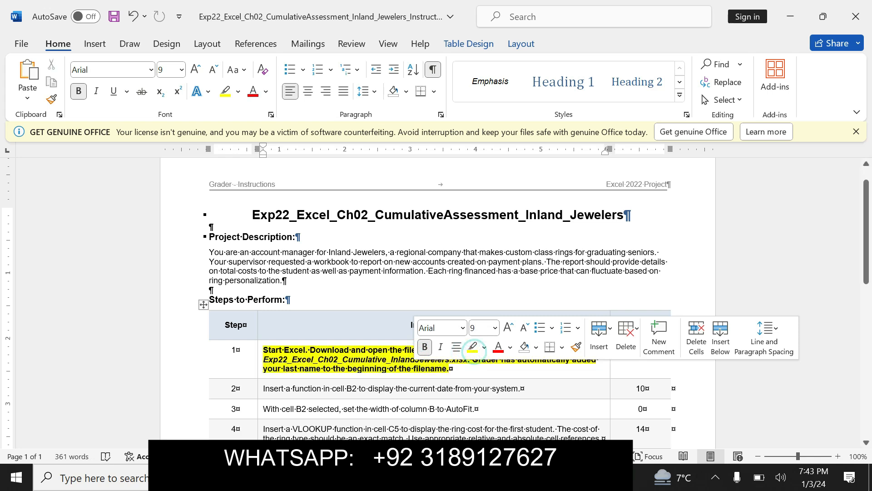
- Review step 1's file name and Grader note, check the open workbook in Excel, and return to the Word instructions
drag(266, 359, 469, 360)
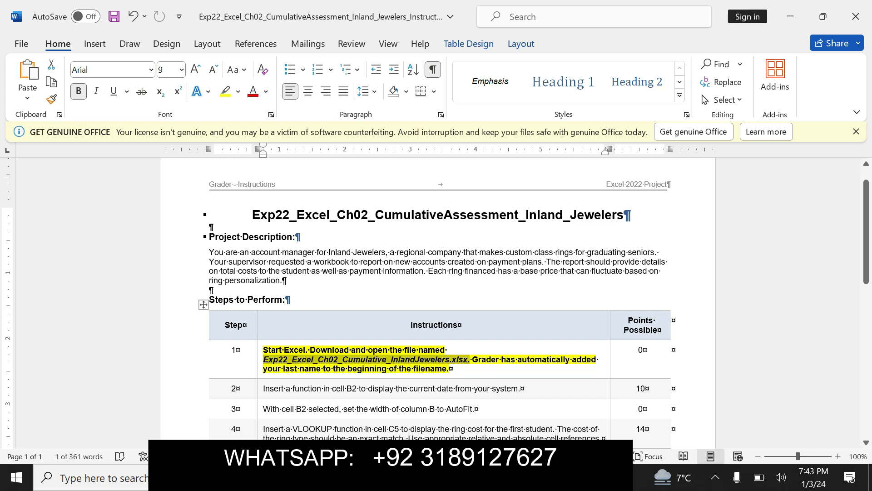
scroll(436, 300, down, 2)
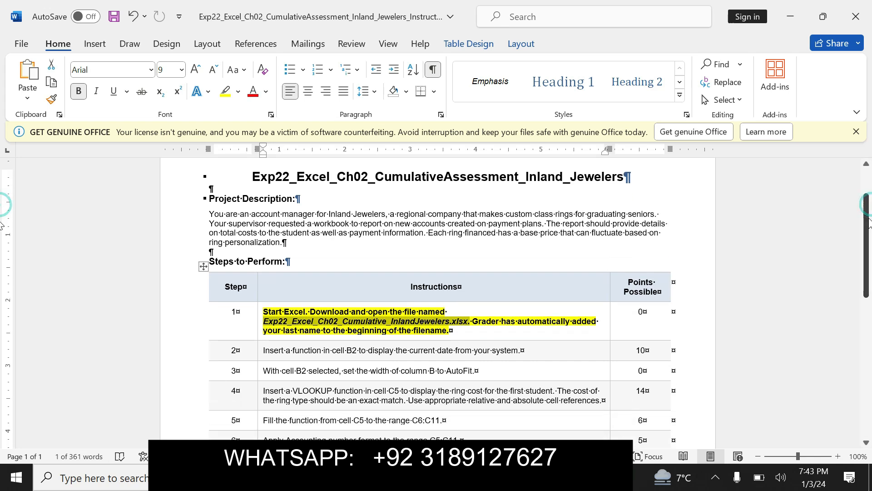
key(shift+Down)
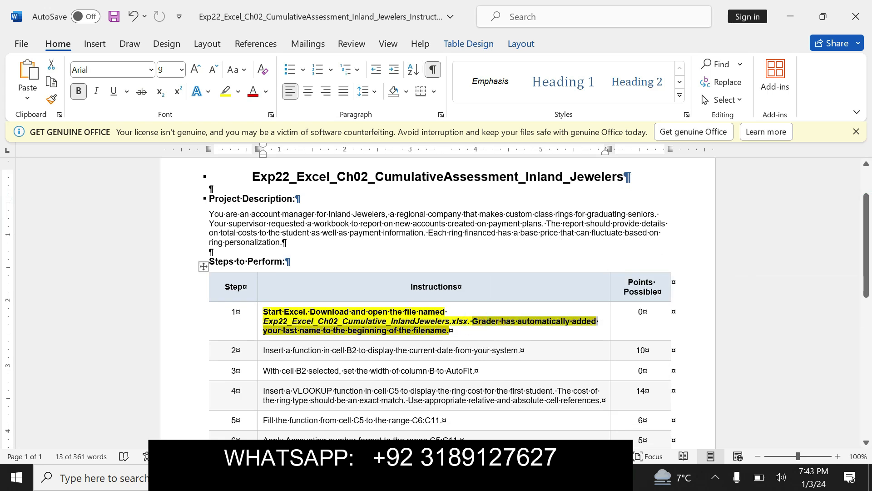
key(alt+Tab)
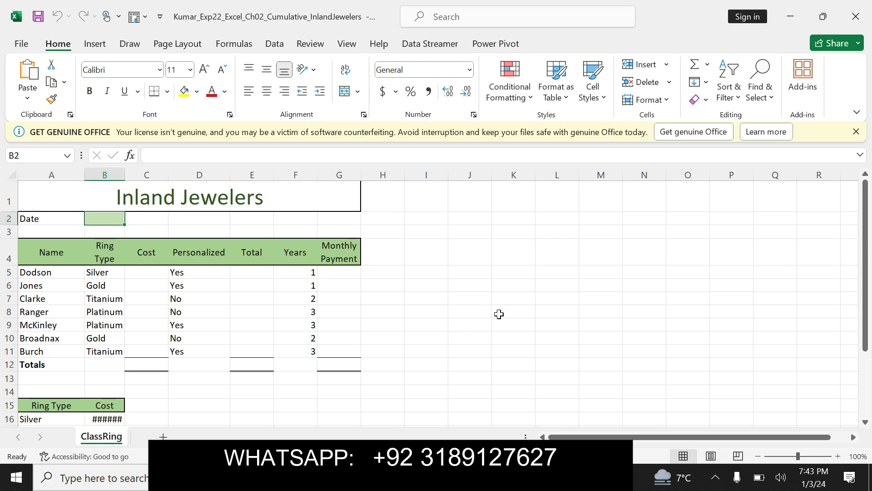
key(alt+Tab)
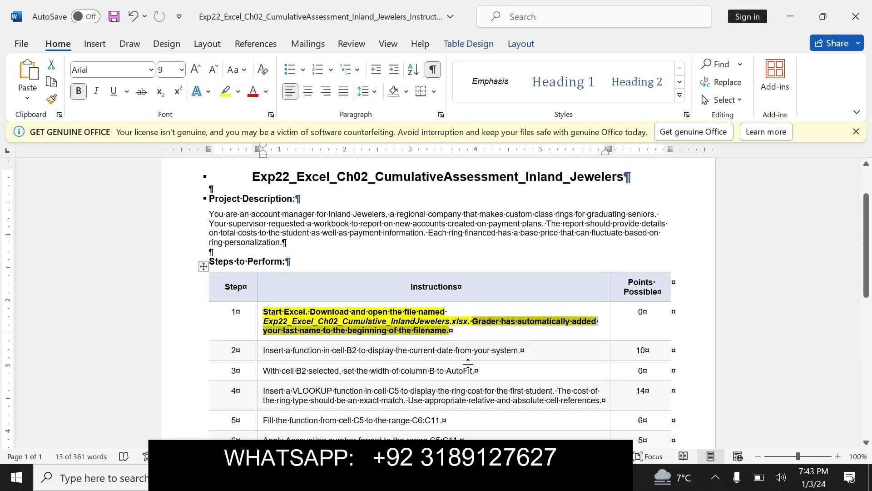
- Undo the formatting of step 1's instruction, and bold and highlight step 2's instruction in yellow
key(ctrl+z)
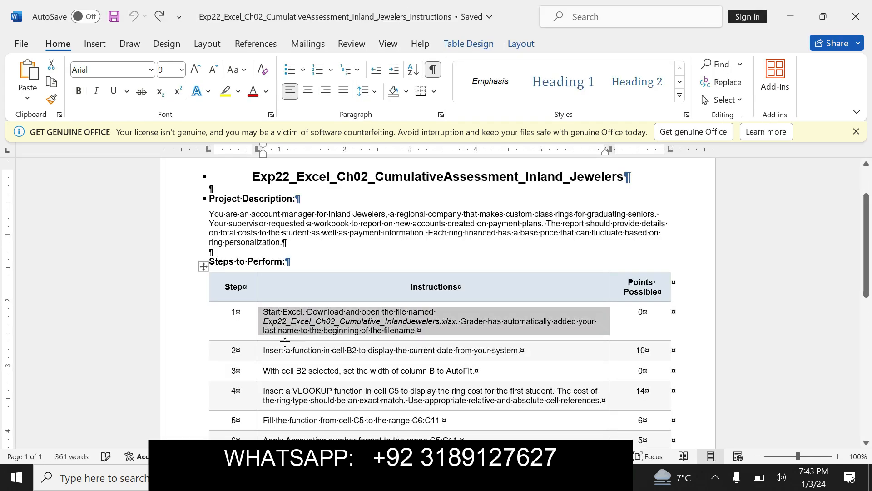
drag(263, 350, 517, 352)
click(495, 325)
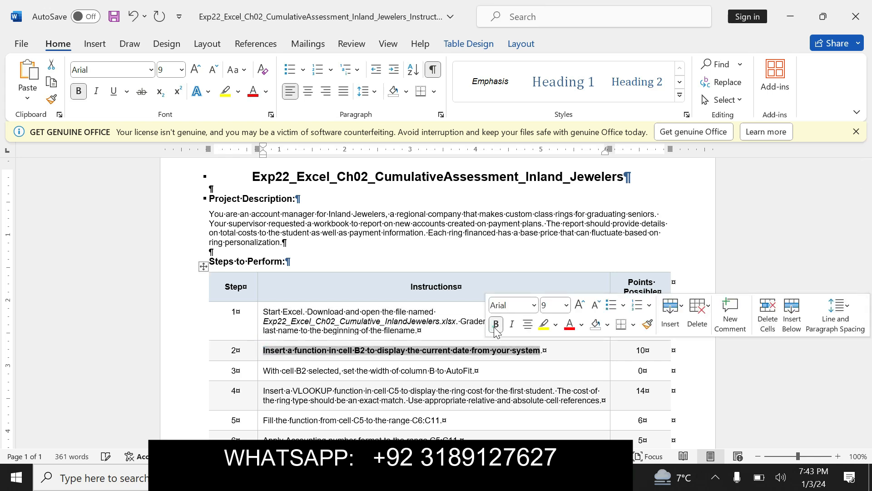
click(544, 325)
drag(263, 350, 540, 350)
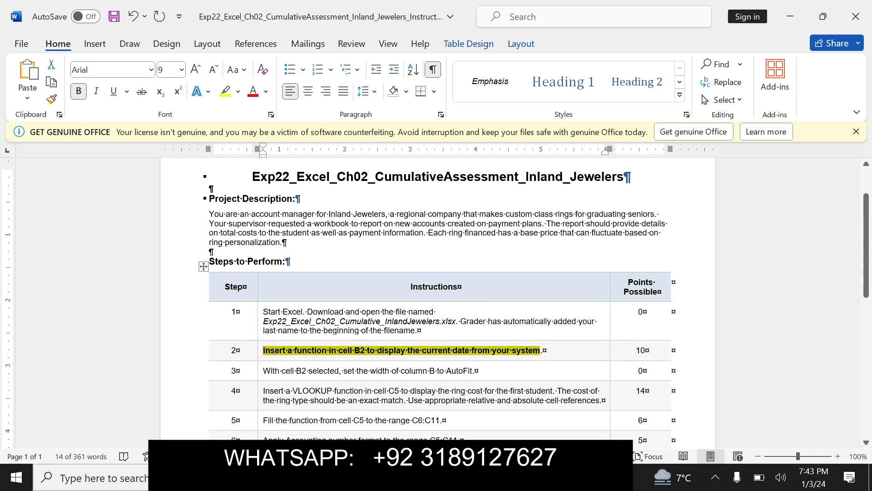
- Switch to the Inland Jewelers workbook in Excel and enter the TODAY function in cell B2
key(alt+Tab)
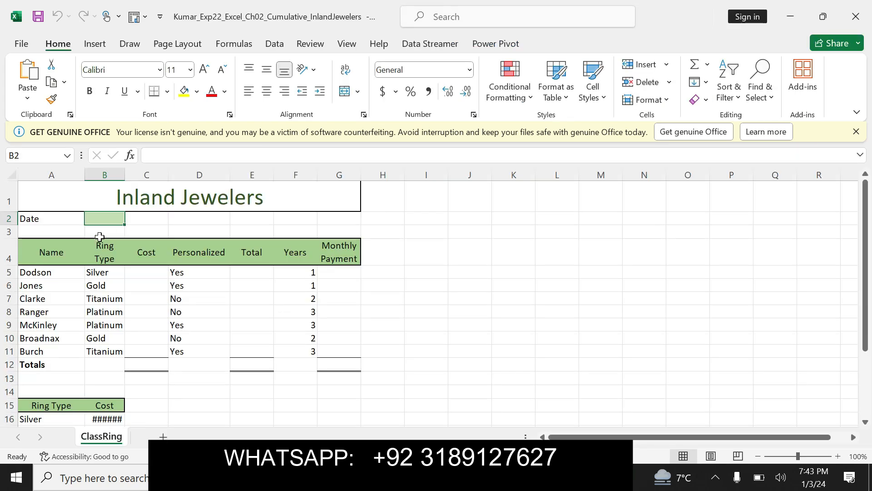
click(99, 218)
text(=tod)
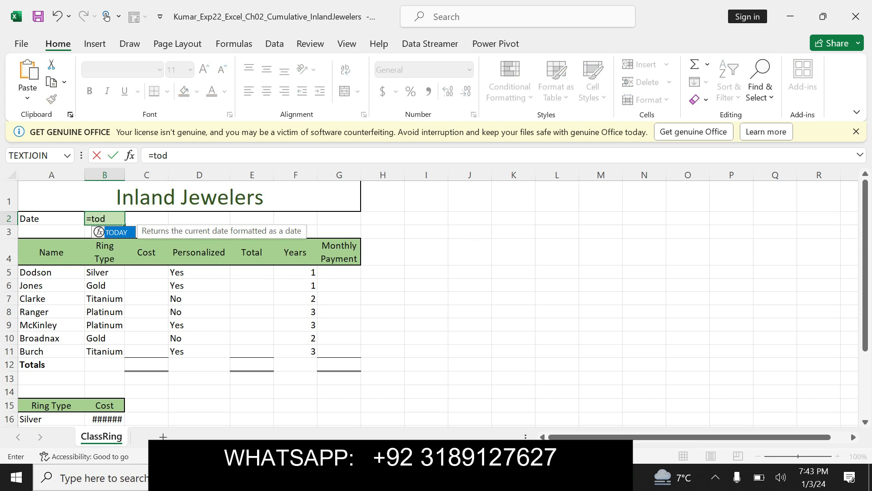
double_click(116, 232)
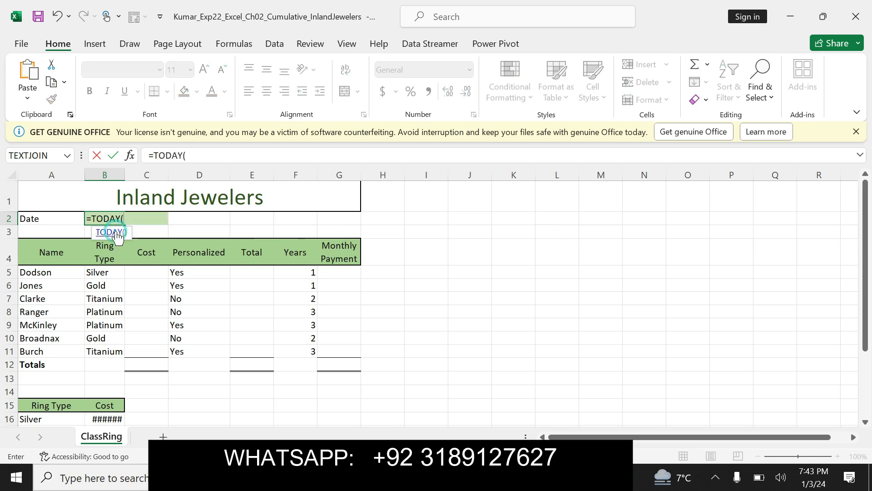
key(Return)
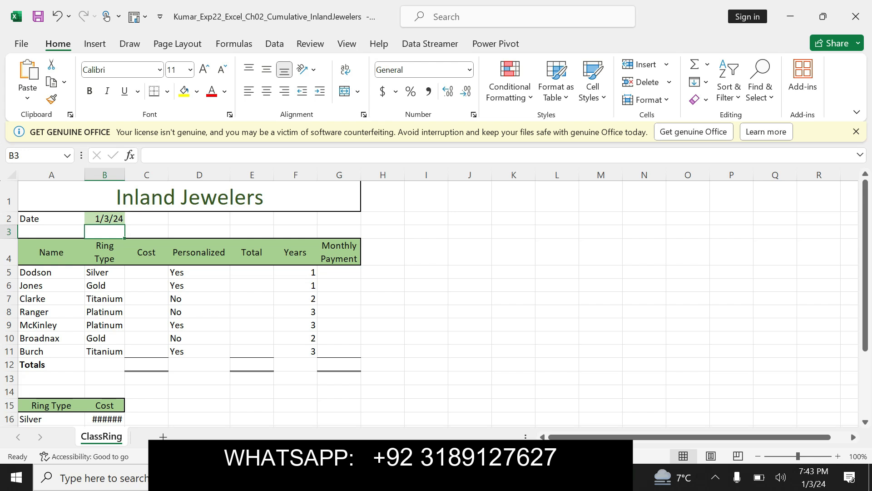
- Return to the Word instructions, undo step 2's formatting, and bold and highlight step 3's instruction in yellow
key(alt+Tab)
key(ctrl+z)
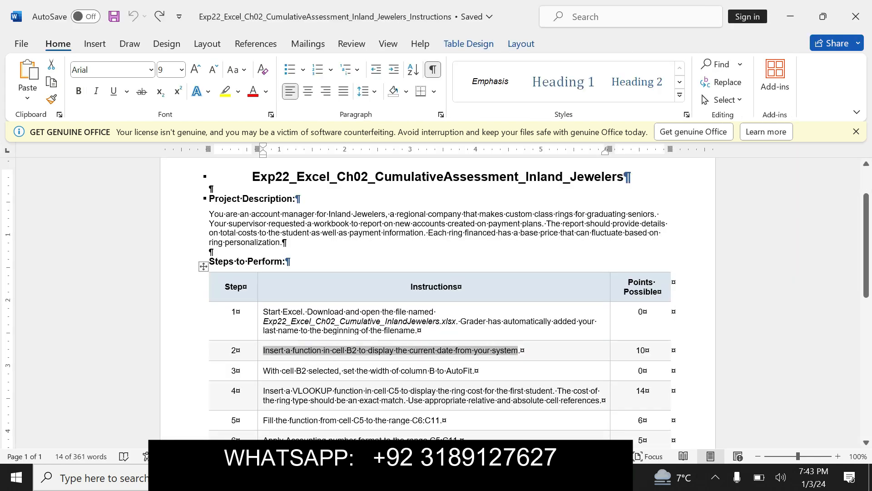
drag(263, 370, 474, 370)
click(489, 350)
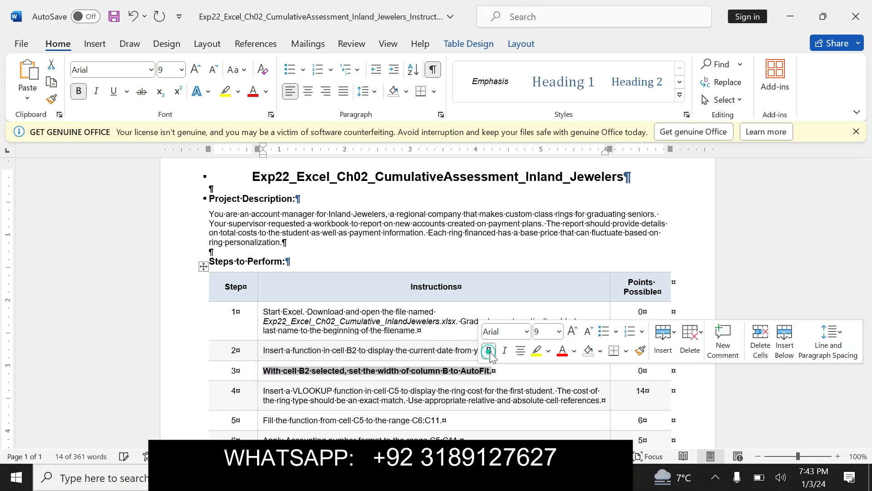
click(536, 352)
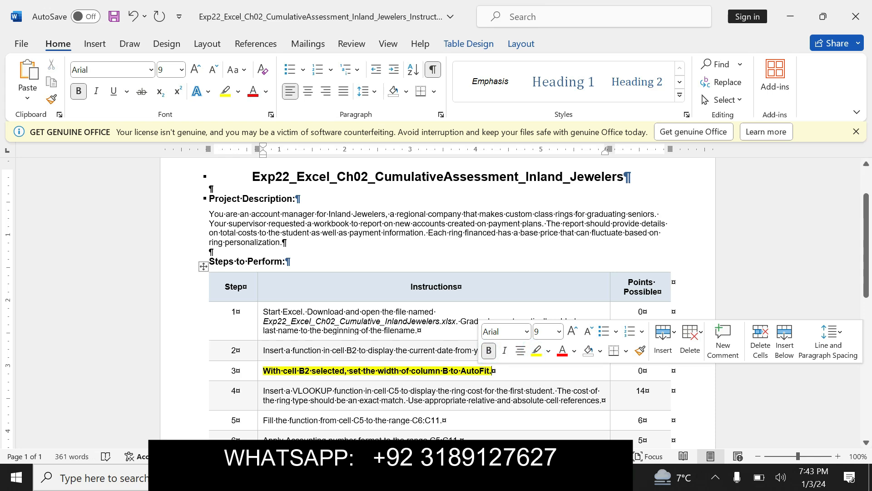
- Read step 3's instruction about setting the width of column B to AutoFit with cell B2 selected
click(264, 369)
drag(264, 369, 460, 373)
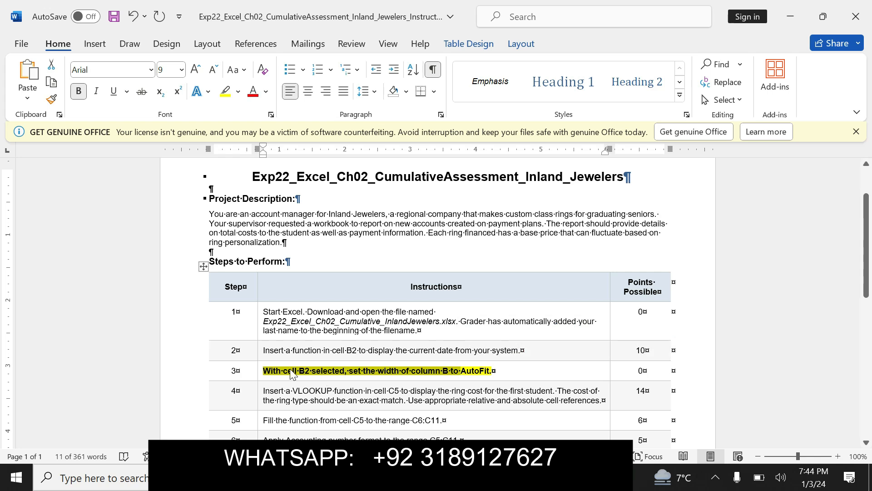
click(272, 372)
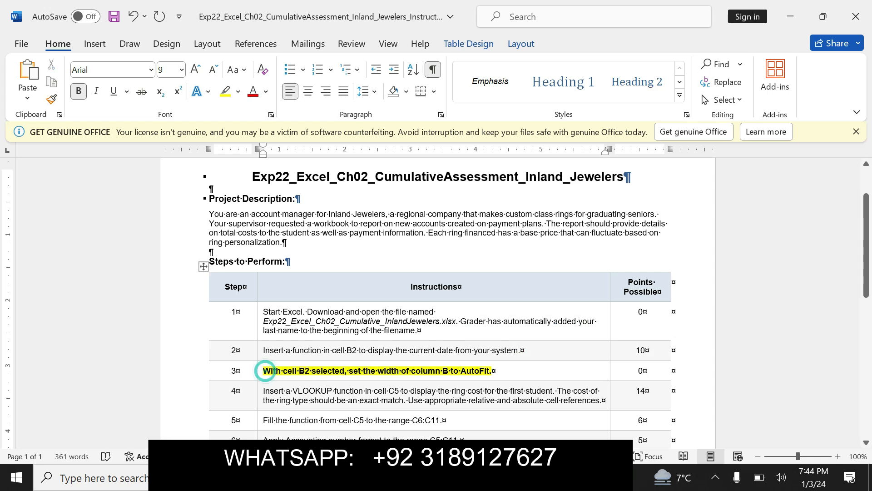
drag(264, 370, 478, 375)
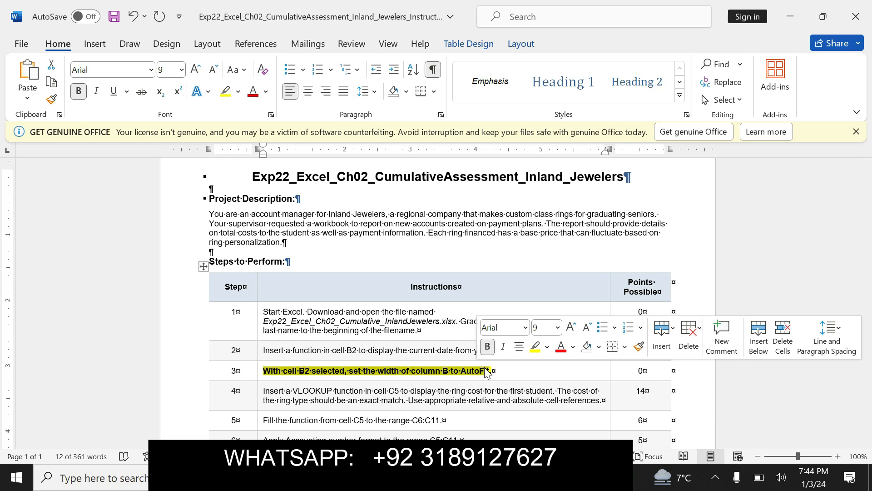
click(271, 371)
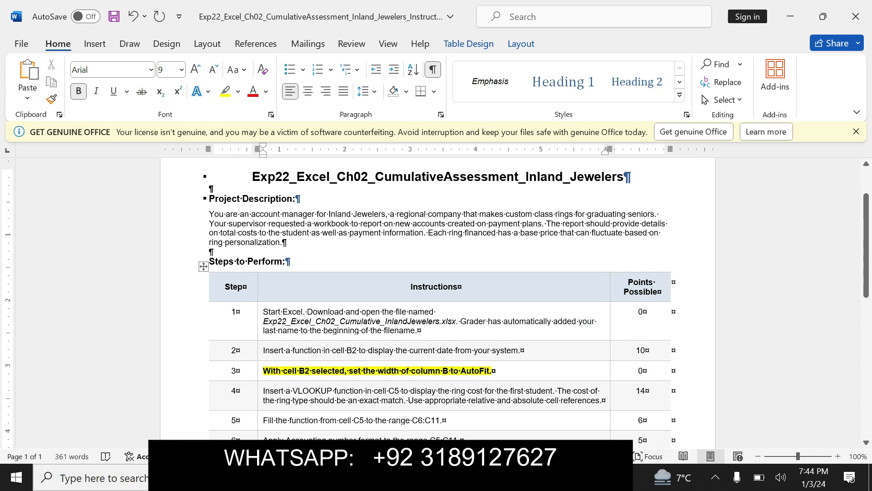
- Reread step 3's instruction, word by word, for the selected cell and the column width setting it requires
drag(264, 370, 491, 371)
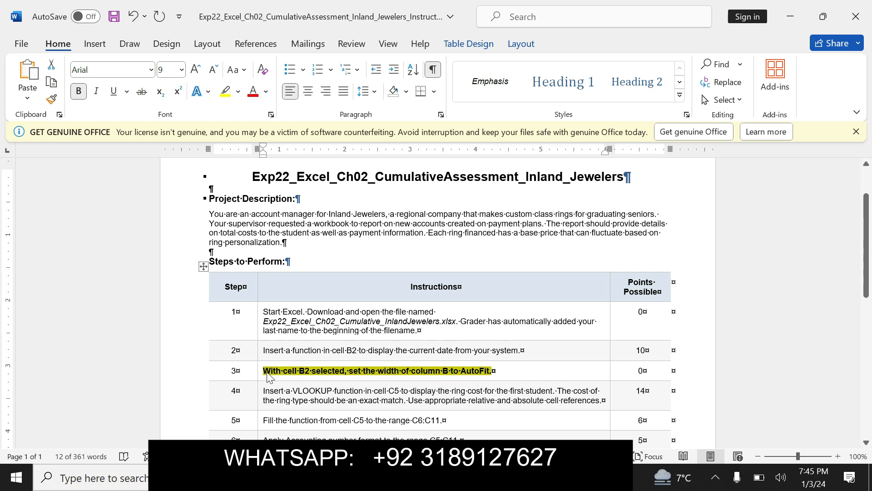
key(Left)
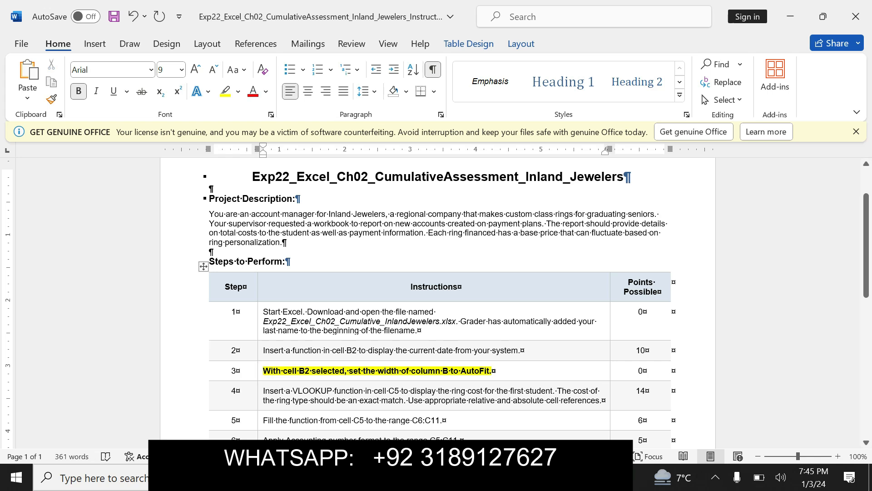
key(ctrl+shift+Right)
key(ctrl+shift+Right)
key(ctrl+shift+Right)
key(ctrl+shift+Right)
key(ctrl+shift+Right)
key(ctrl+shift+Right)
key(ctrl+shift+Right)
key(ctrl+shift+Right)
key(ctrl+shift+Right)
key(ctrl+shift+Right)
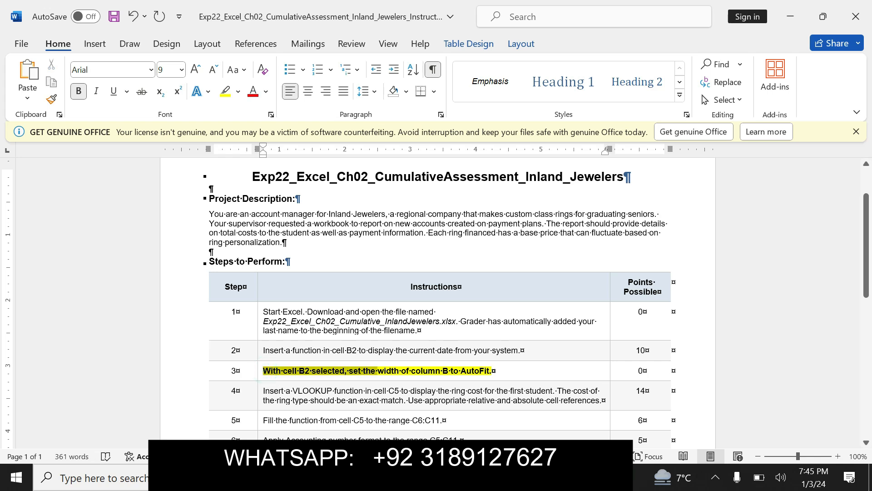
key(ctrl+shift+Right)
key(ctrl+shift+Right)
key(ctrl+shift+Right)
key(ctrl+shift+Right)
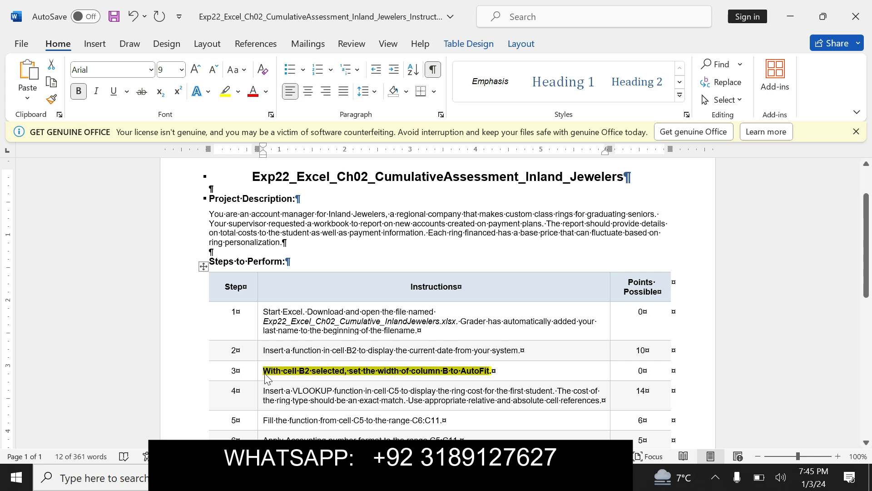
click(269, 375)
drag(266, 371, 491, 370)
- Switch to the Inland Jewelers workbook in Excel and AutoFit the width of column B
key(alt+Tab)
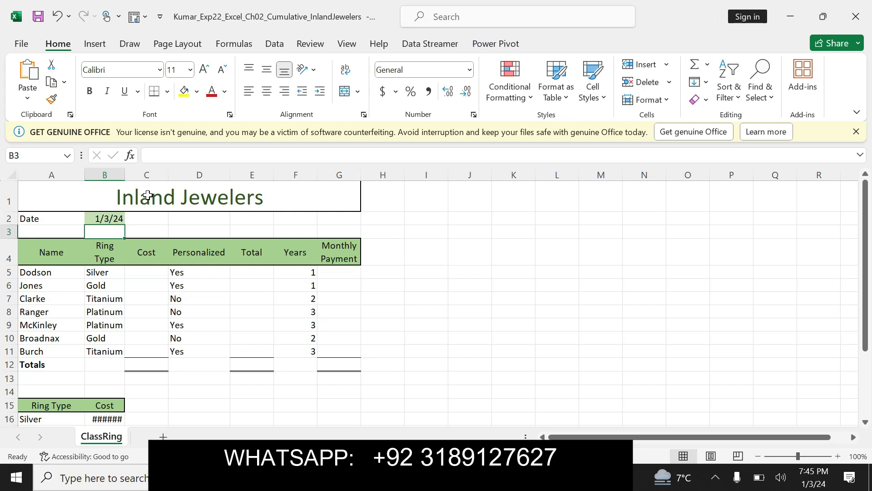
click(114, 171)
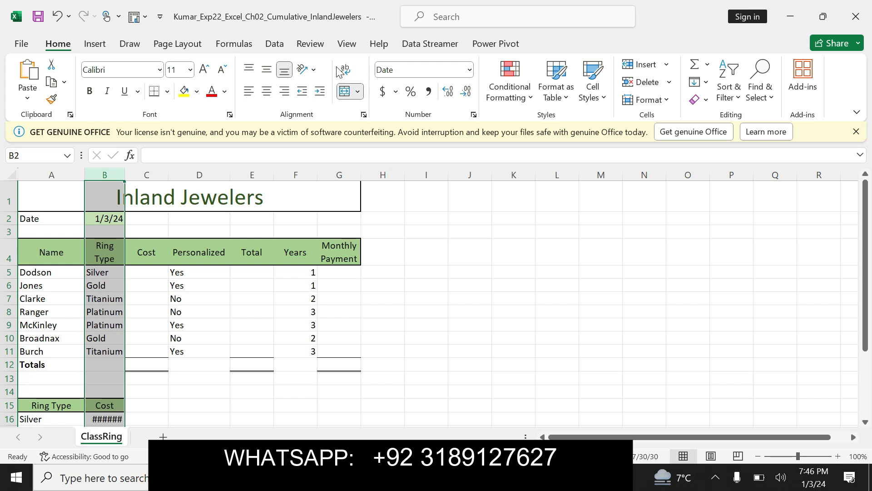
click(664, 100)
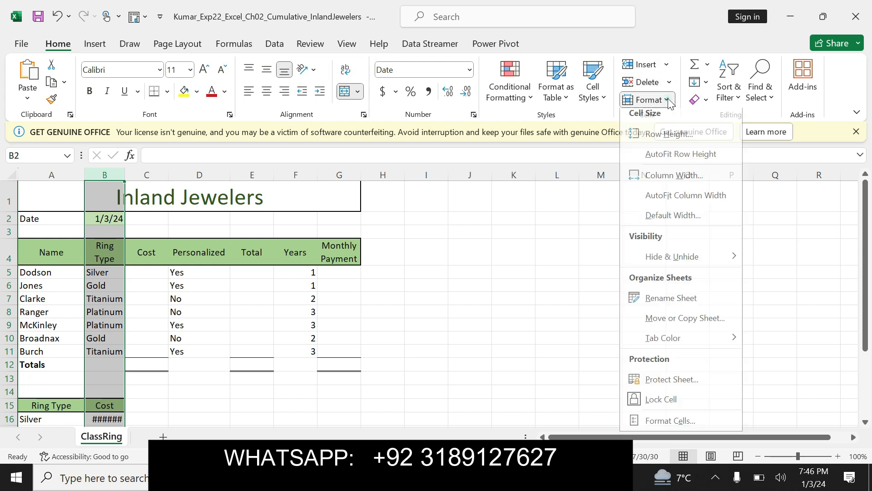
click(686, 201)
click(693, 205)
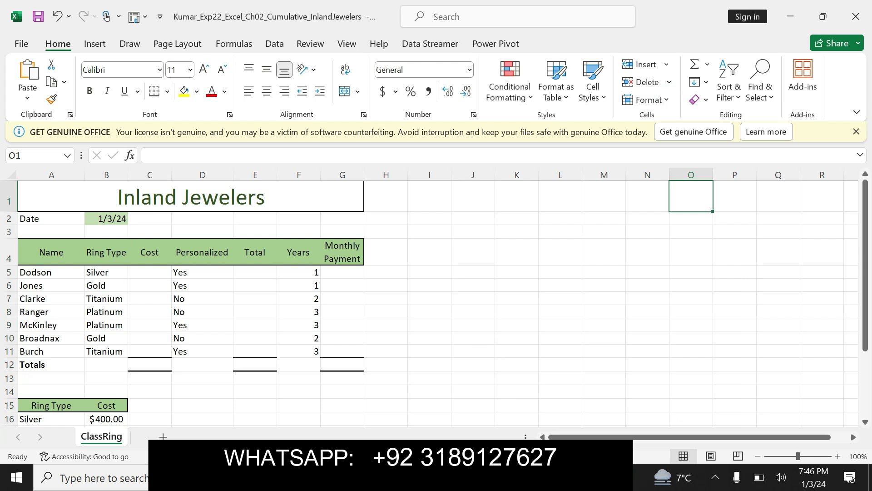
- Return to the Word instructions, undo step 3's formatting, and bold and highlight step 4's instruction in yellow
key(alt+Tab)
key(ctrl+z)
key(ctrl+z)
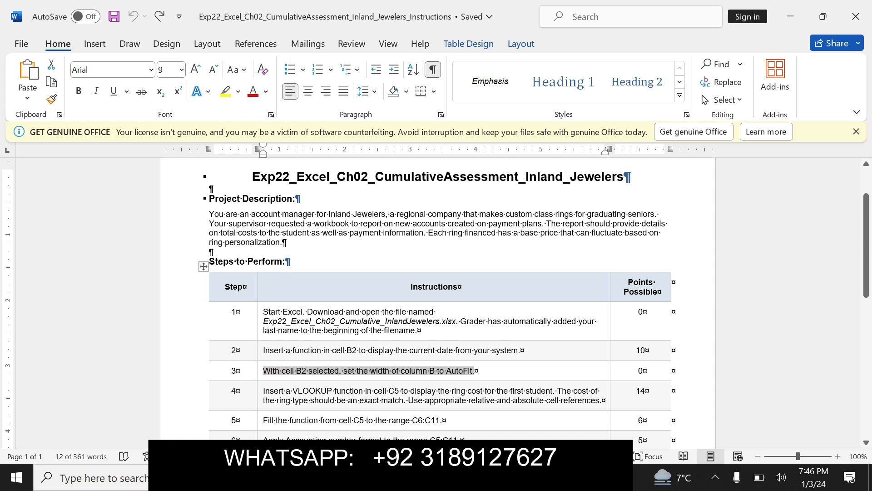
drag(263, 390, 599, 399)
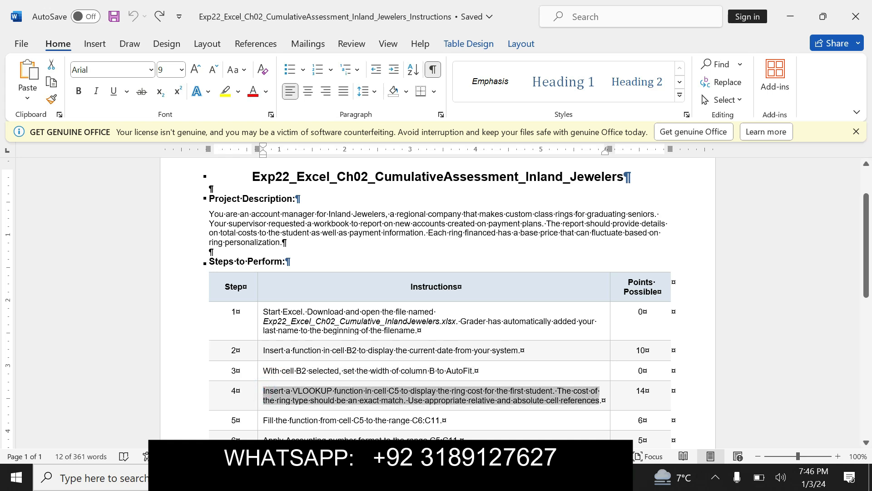
click(496, 378)
click(542, 382)
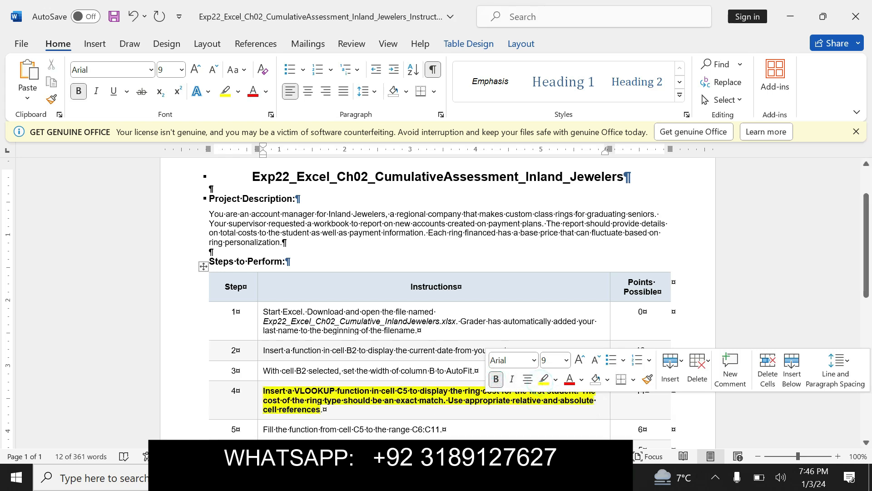
- Read step 4's instruction about the VLOOKUP function in cell C5, its exact match and its cell references
click(263, 390)
drag(263, 390, 323, 409)
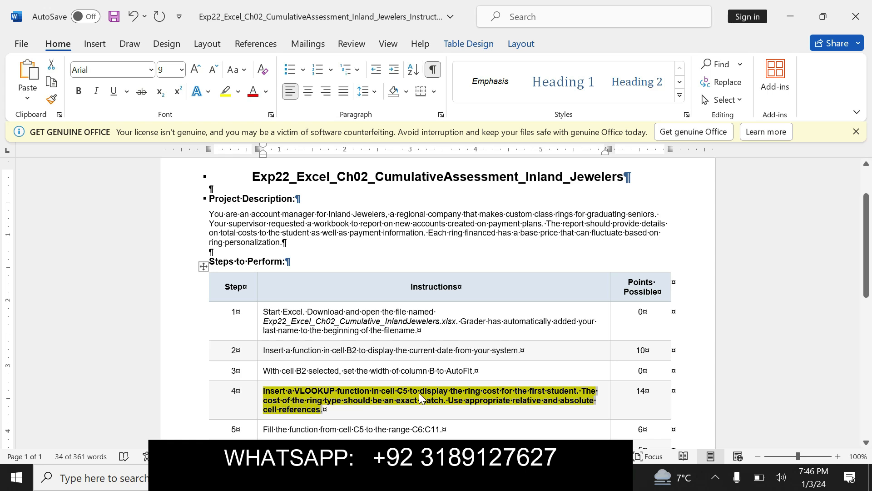
click(274, 394)
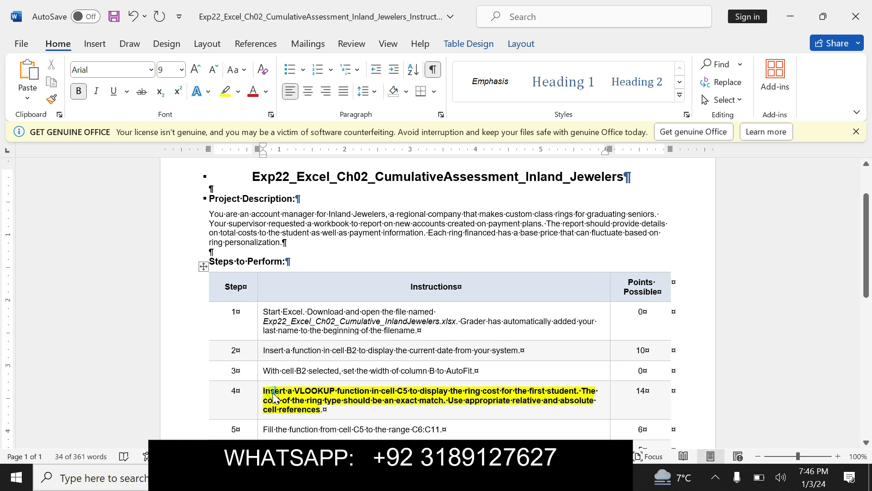
drag(262, 391, 322, 409)
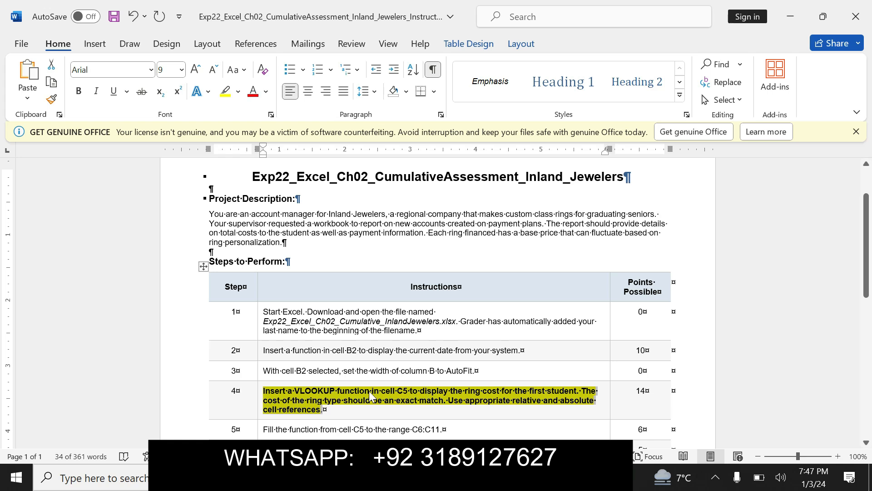
click(264, 391)
drag(263, 390, 318, 404)
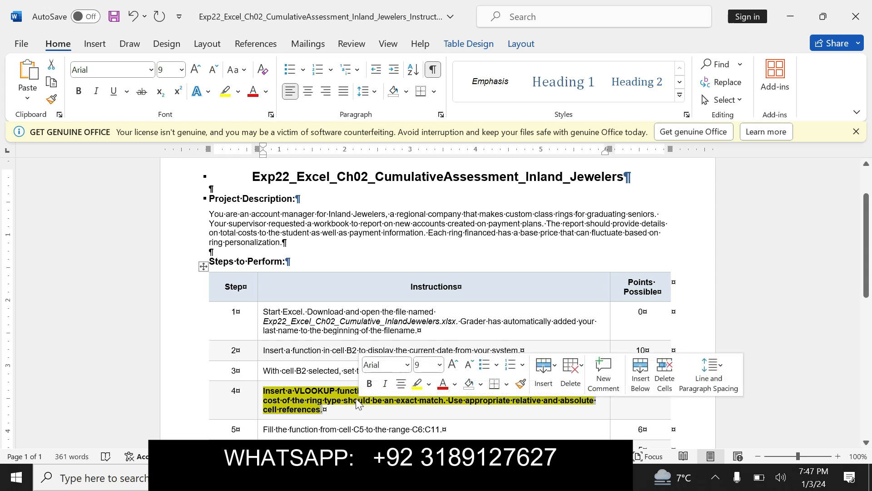
click(321, 390)
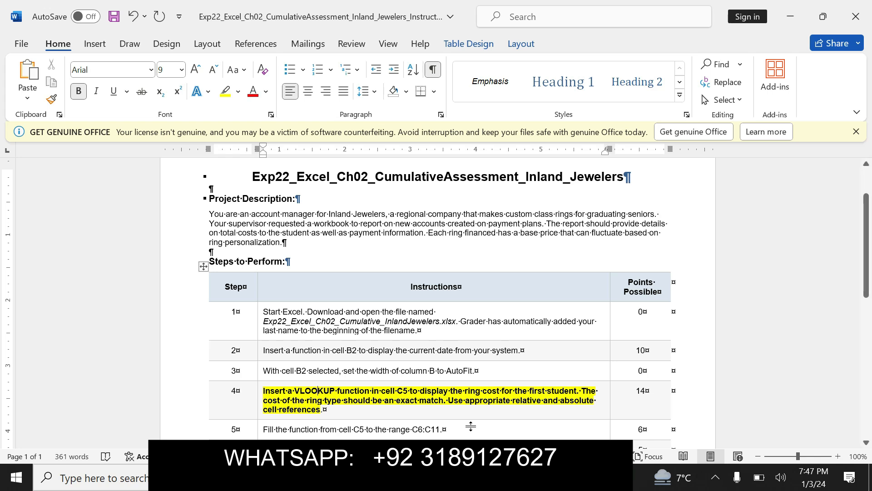
- Switch to the Inland Jewelers workbook in Excel and begin a VLOOKUP formula in cell C5
key(alt+Tab)
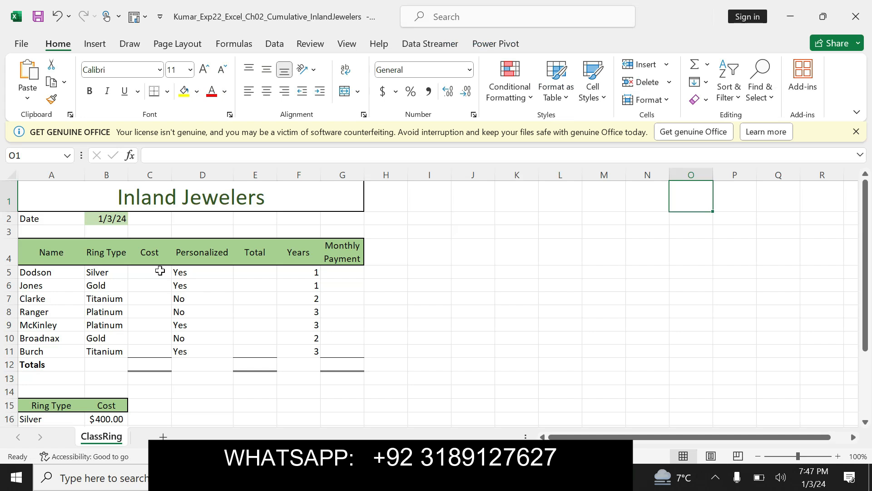
click(159, 272)
text(=c)
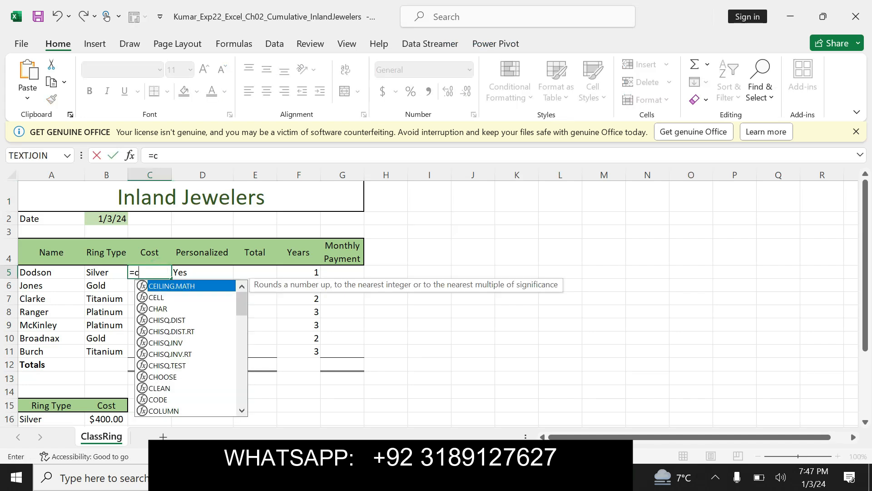
text(=v)
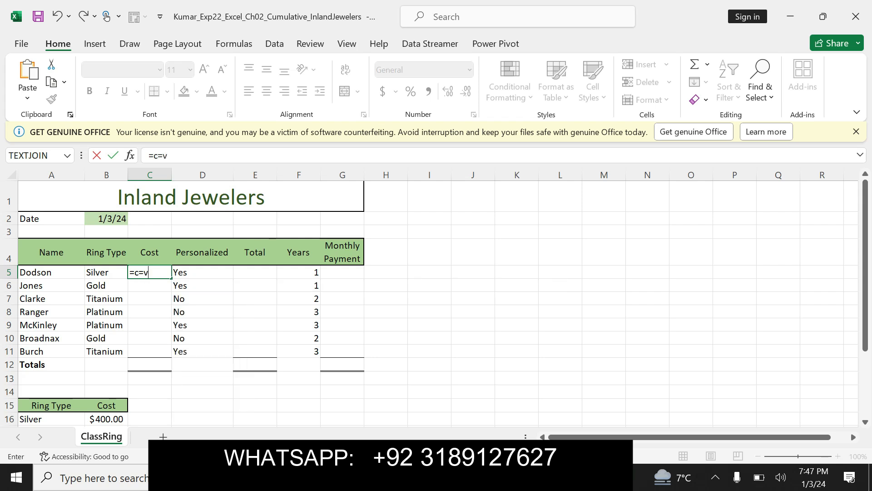
text(l)
double_click(177, 287)
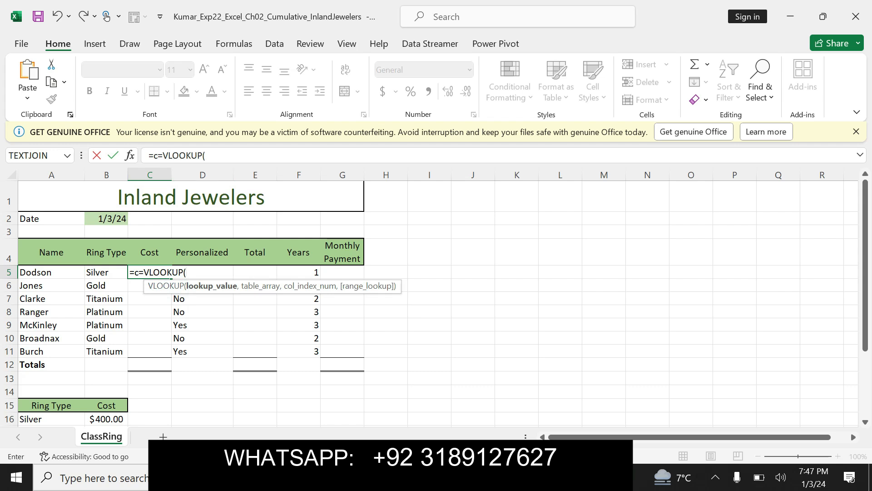
drag(153, 155, 159, 155)
key(BackSpace)
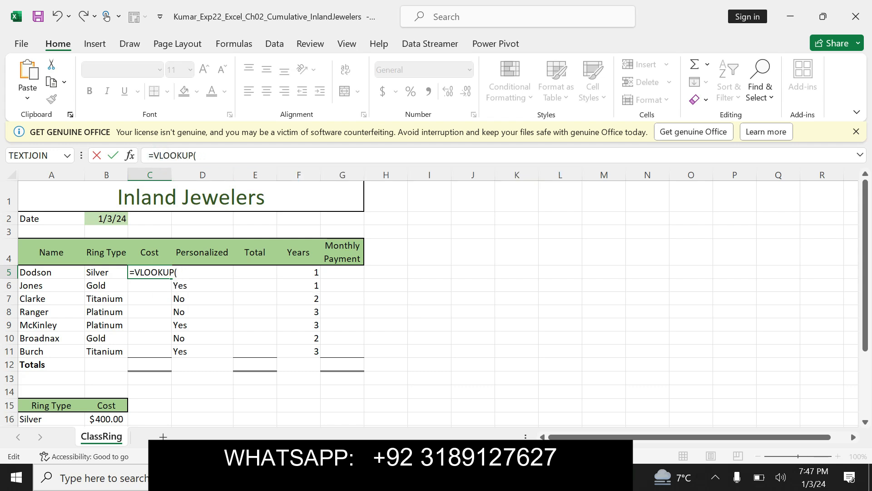
click(218, 156)
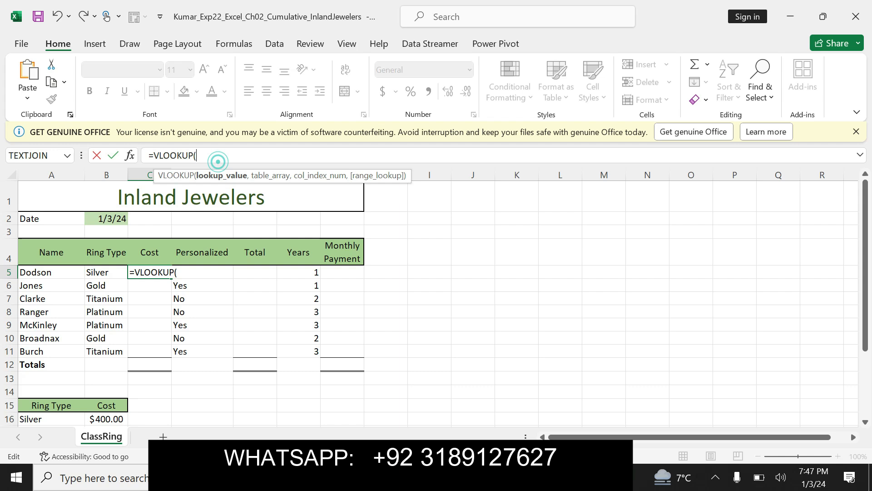
- Set the VLOOKUP's lookup value to B5 and its table array to the absolute range $A$16:$B$19
click(92, 275)
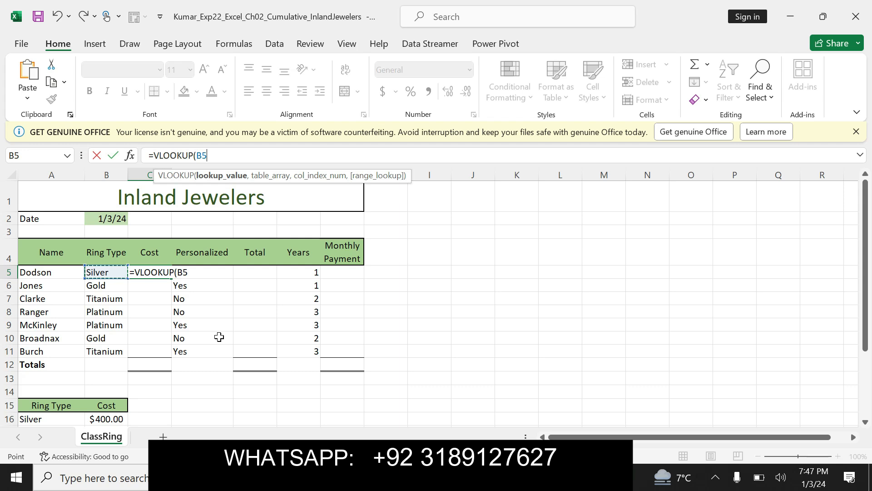
text(,)
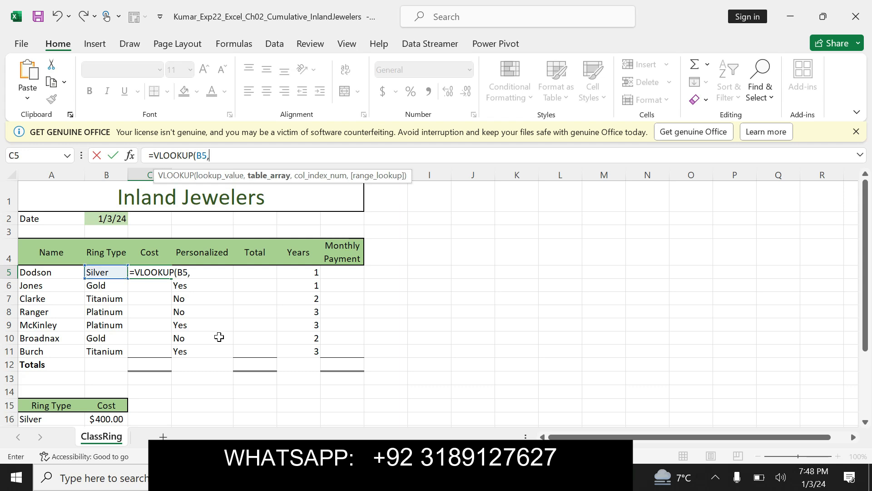
text(A16)
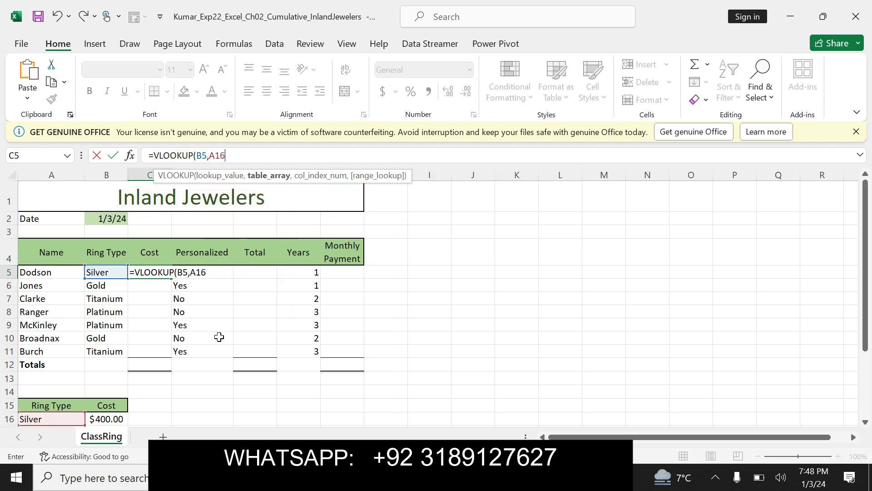
text(:B)
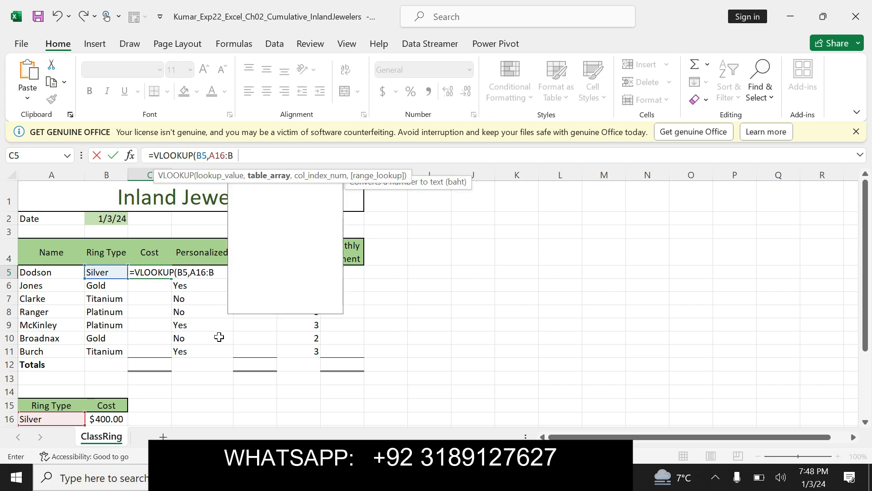
text(19)
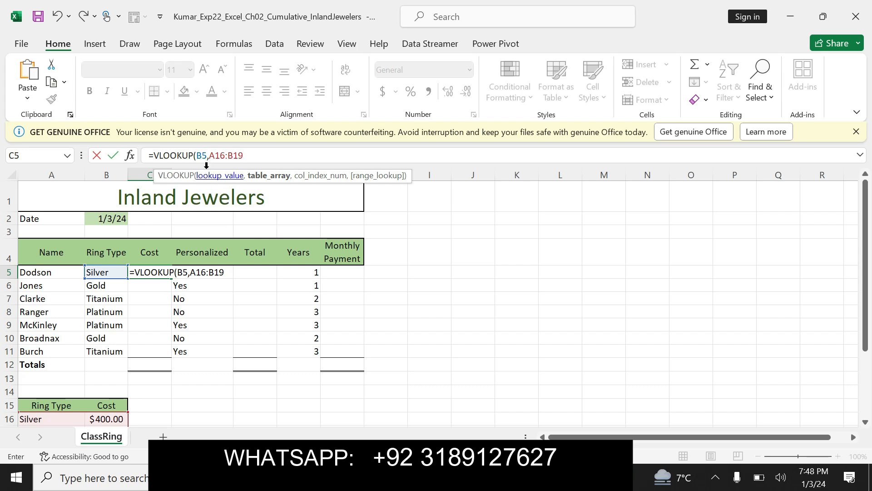
drag(208, 156, 244, 156)
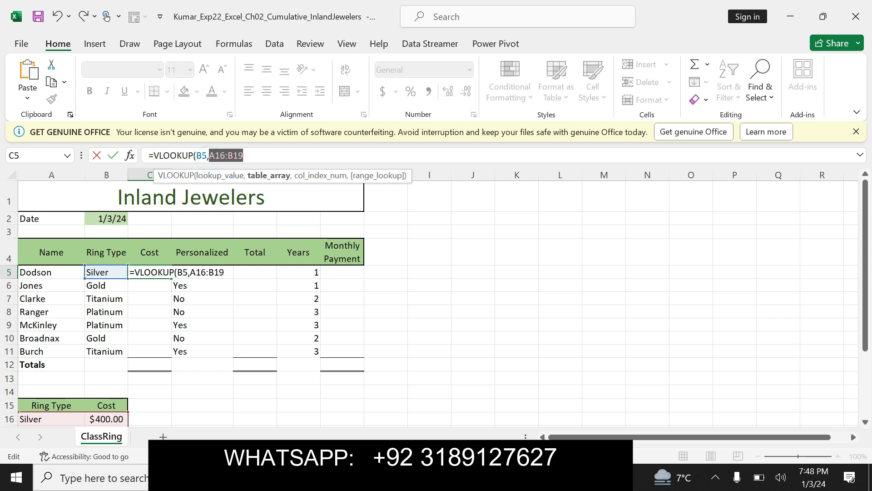
key(F4)
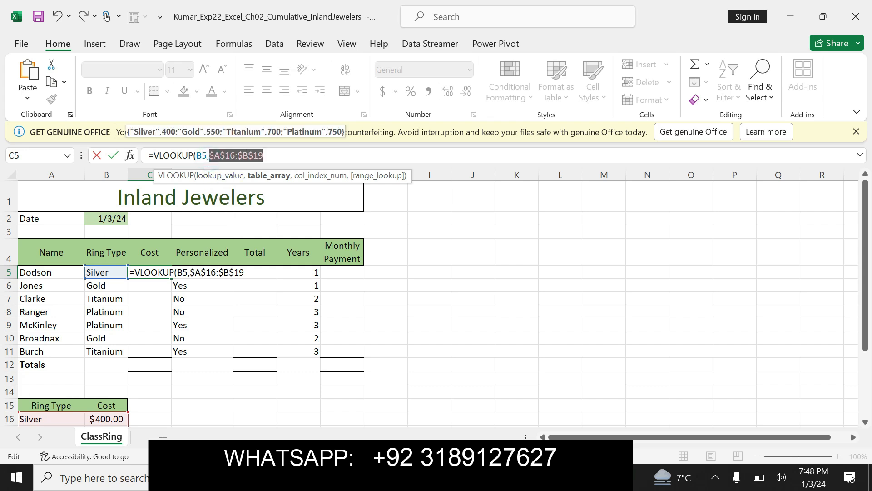
click(278, 156)
- Complete the VLOOKUP in C5 with column index 2 and FALSE for an exact match
text(,2)
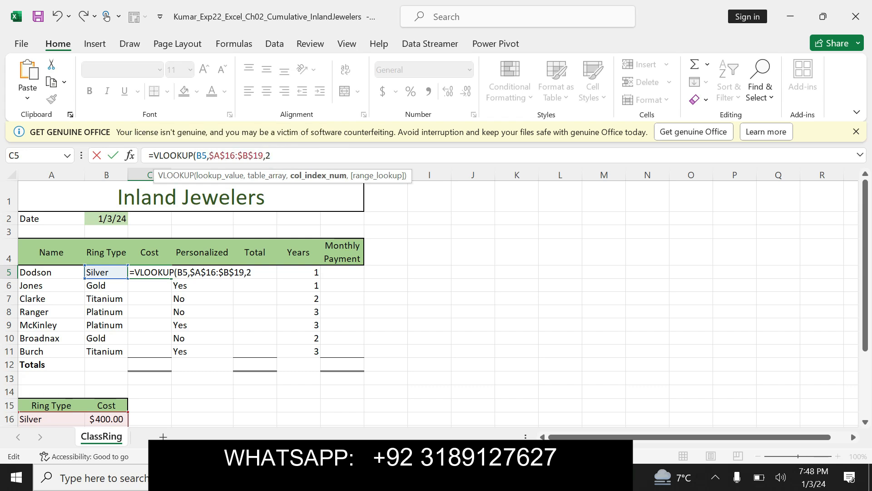
text(,FALSE)
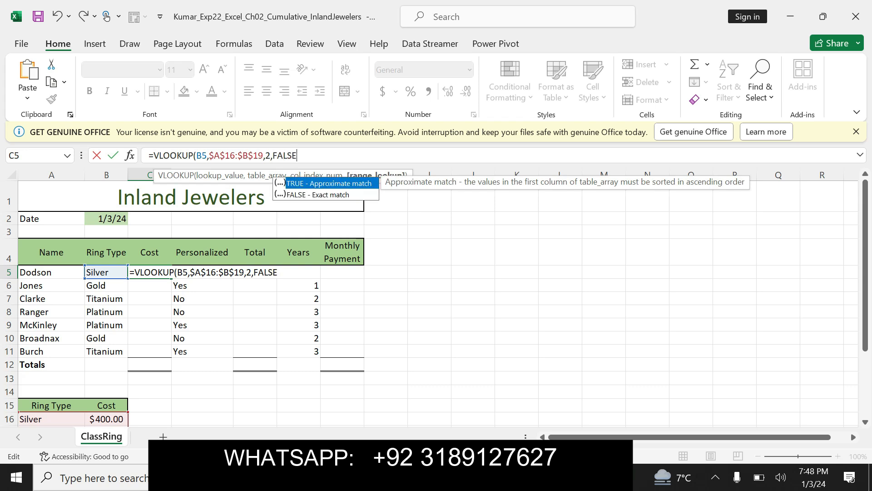
text())
key(Return)
click(162, 272)
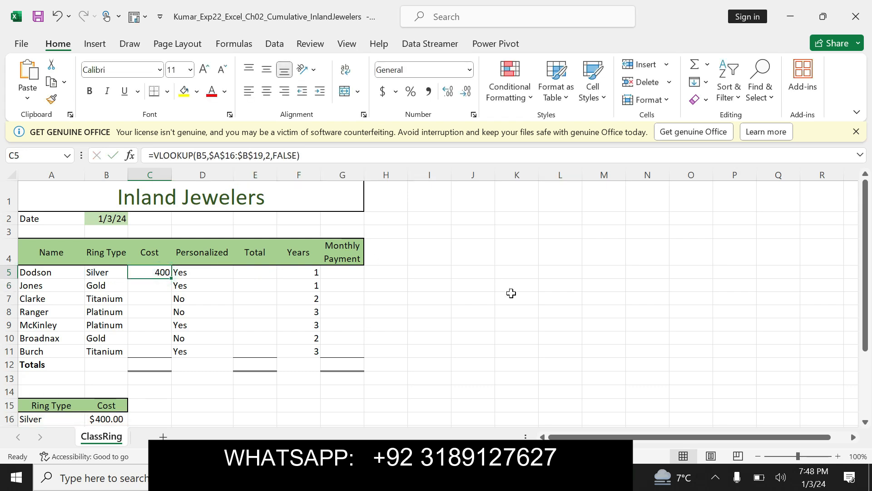
- Return to the Word instructions and undo the bold and yellow highlight on step 4's instruction
key(alt+Tab)
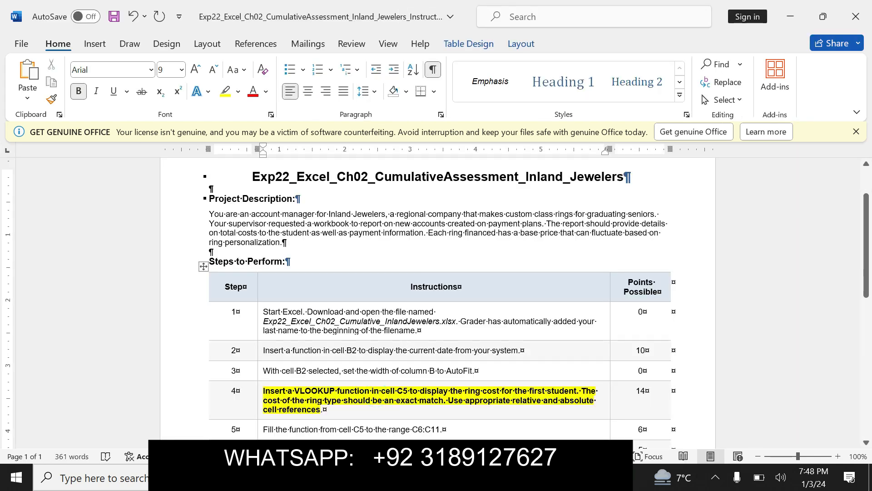
drag(346, 400, 346, 408)
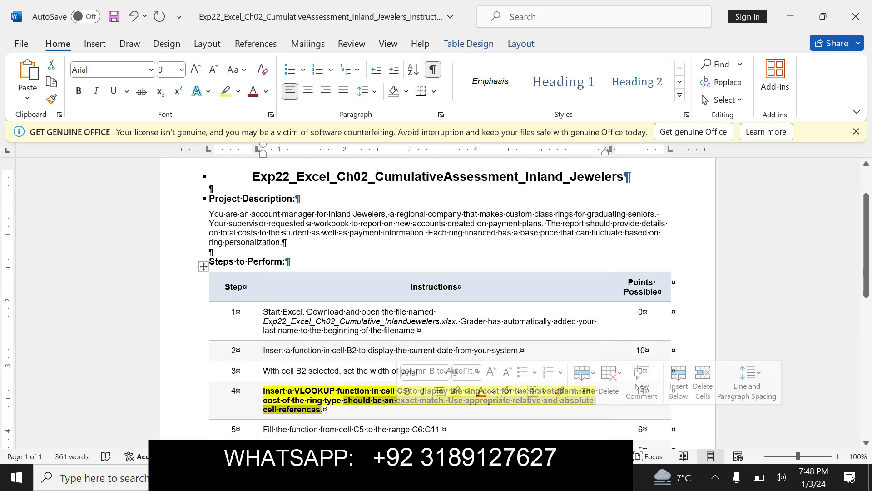
key(ctrl+z)
key(ctrl+z)
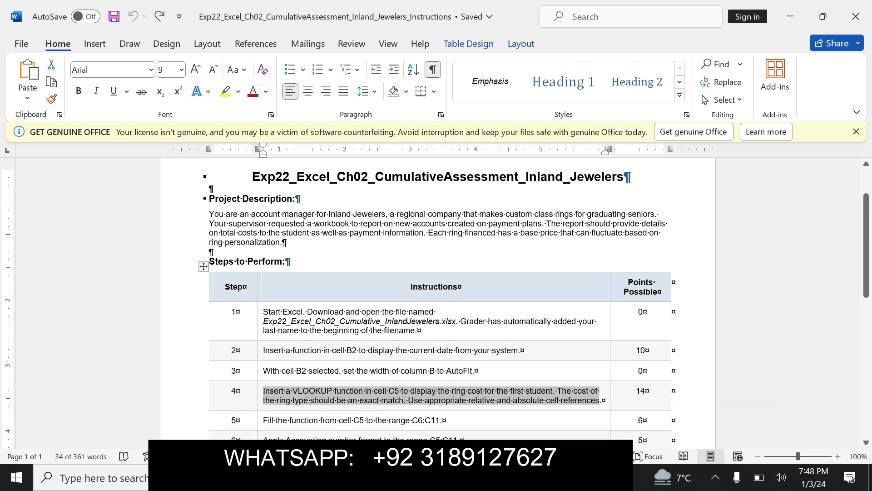
- Select step 5's instruction in the Word table, then bold it and highlight it in yellow
click(263, 419)
key(ctrl+shift+Right)
key(ctrl+shift+Right)
key(ctrl+shift+Right)
key(ctrl+shift+Right)
key(ctrl+shift+Right)
key(ctrl+shift+Right)
key(ctrl+shift+Right)
key(ctrl+shift+Right)
key(ctrl+shift+Right)
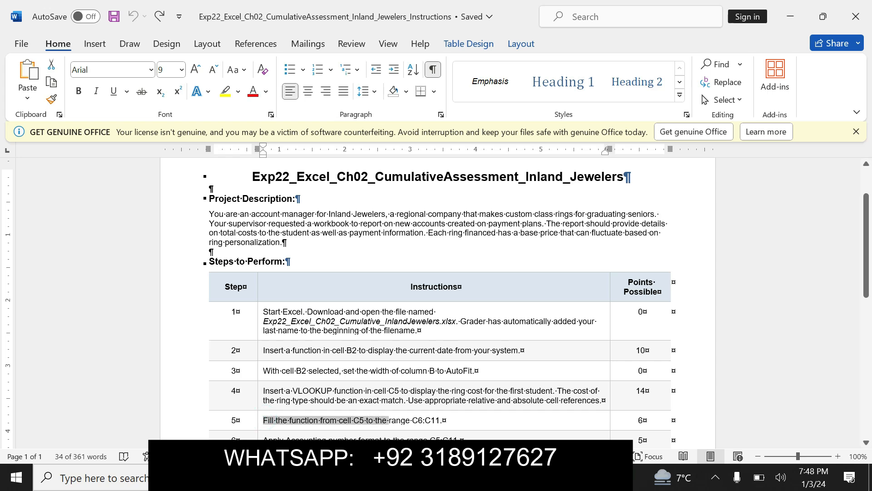
key(ctrl+shift+Right)
key(ctrl+shift+Right)
key(ctrl+shift+Right)
key(ctrl+shift+Right)
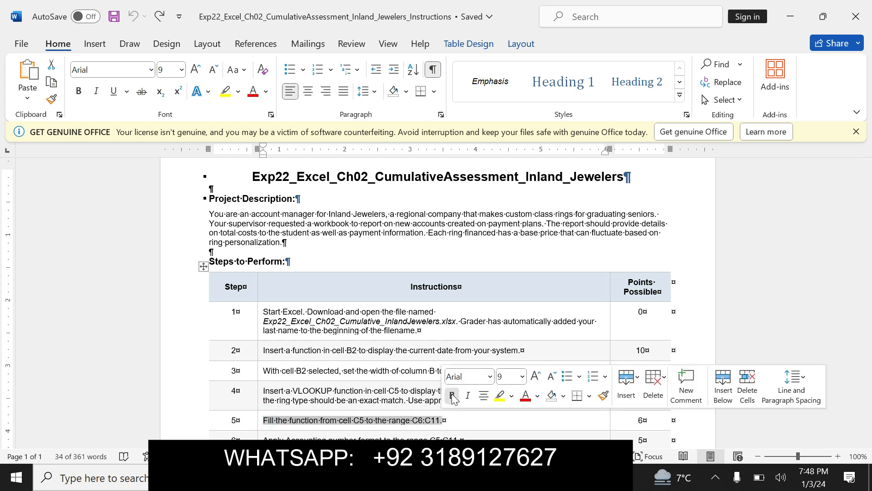
click(453, 395)
click(500, 395)
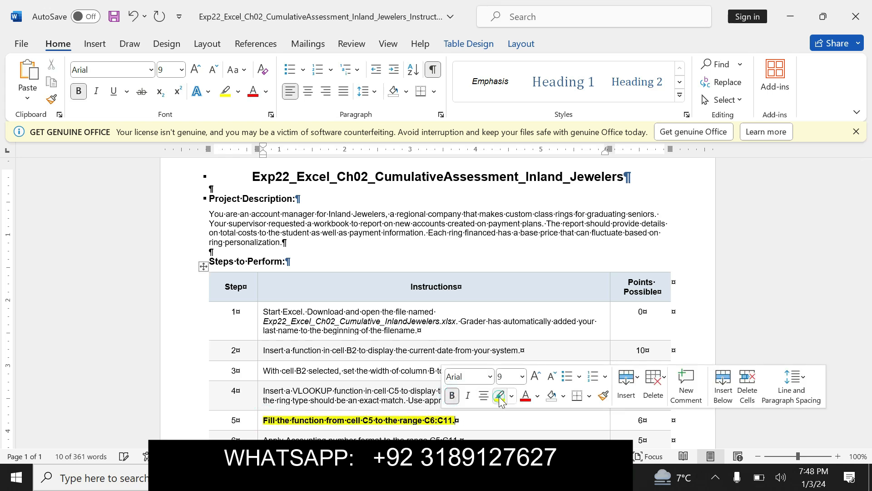
drag(262, 419, 456, 420)
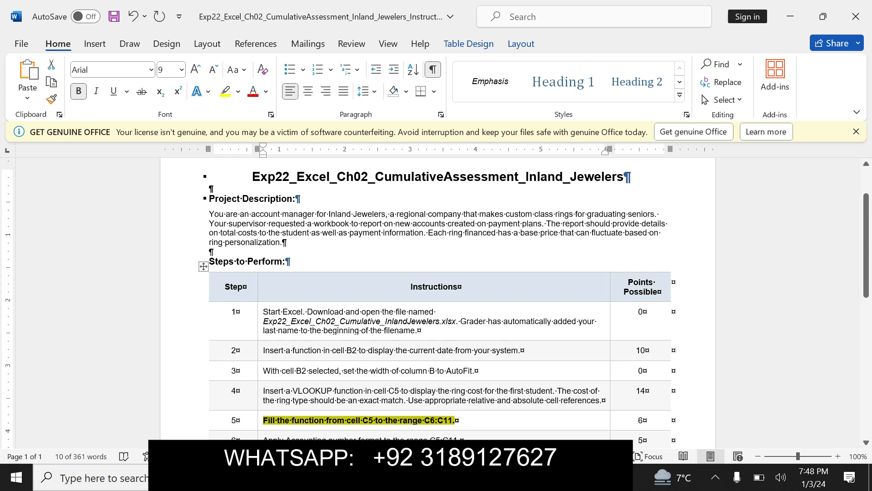
- Switch to the Inland Jewelers workbook in Excel and fill the VLOOKUP formula from C5 down through C6:C11
click(439, 477)
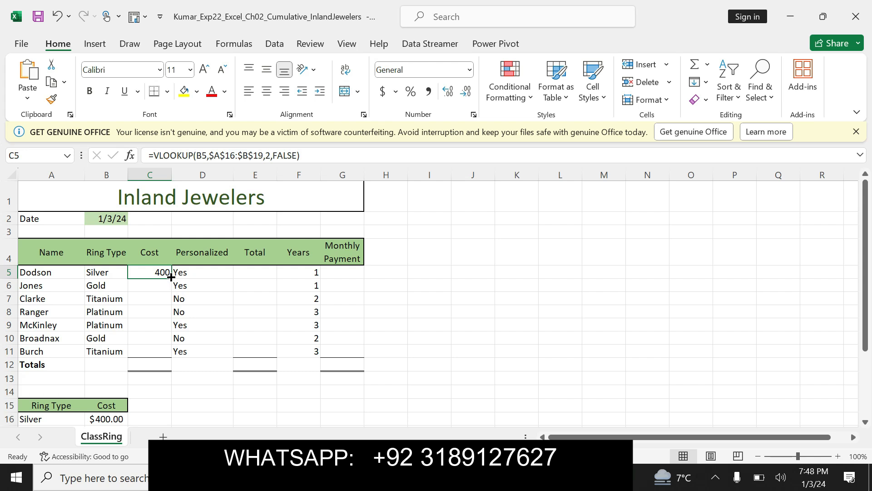
drag(171, 277, 166, 350)
double_click(166, 355)
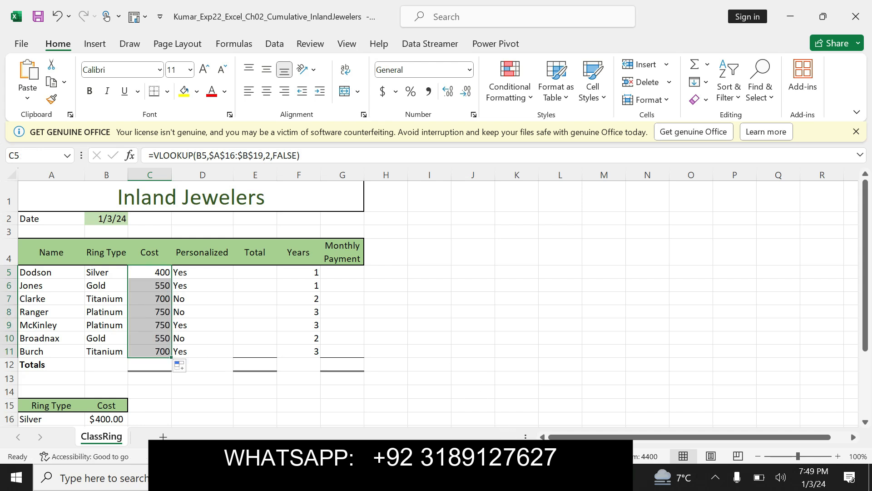
- Return to the Word instructions and undo the bold and yellow highlight on step 5's instruction
key(alt+Tab)
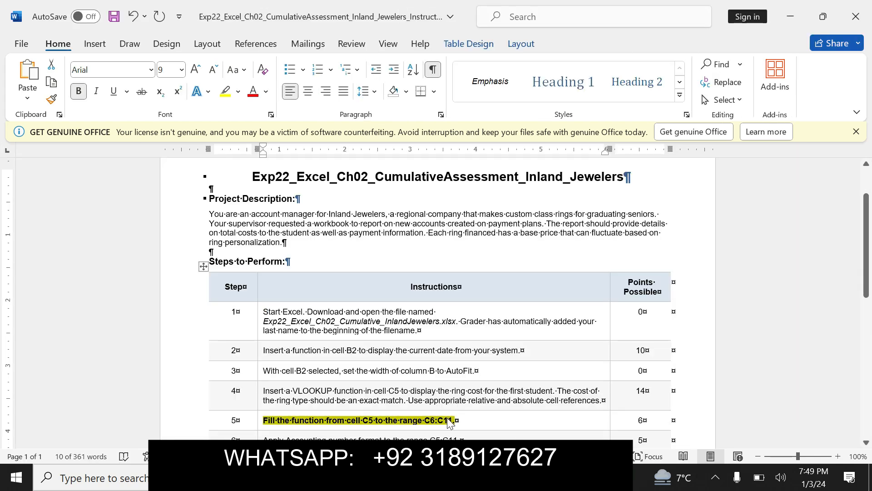
key(ctrl+z)
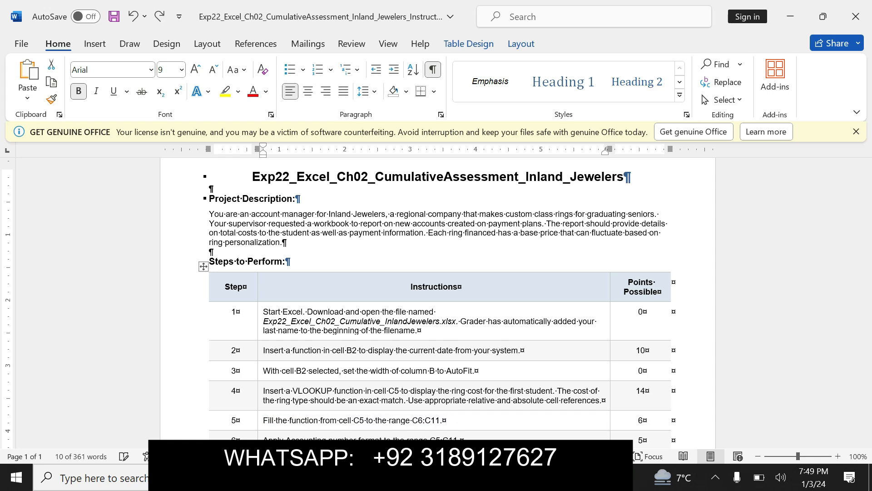
key(ctrl+z)
- Bold step 6's instruction about the Accounting number format and highlight it in yellow
scroll(436, 300, down, 1)
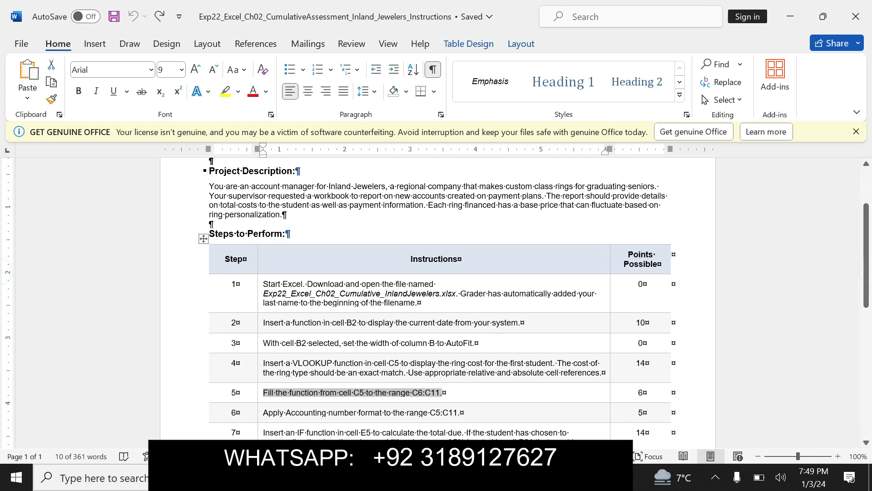
drag(263, 412, 459, 412)
click(472, 391)
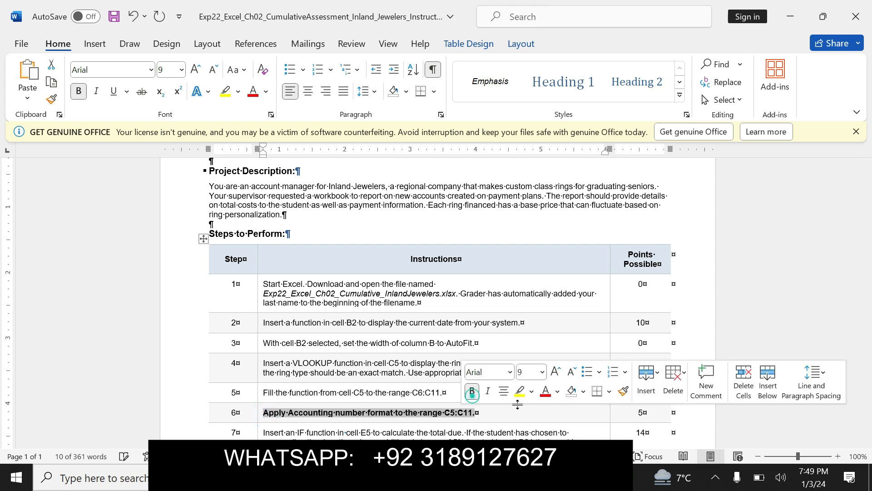
click(521, 392)
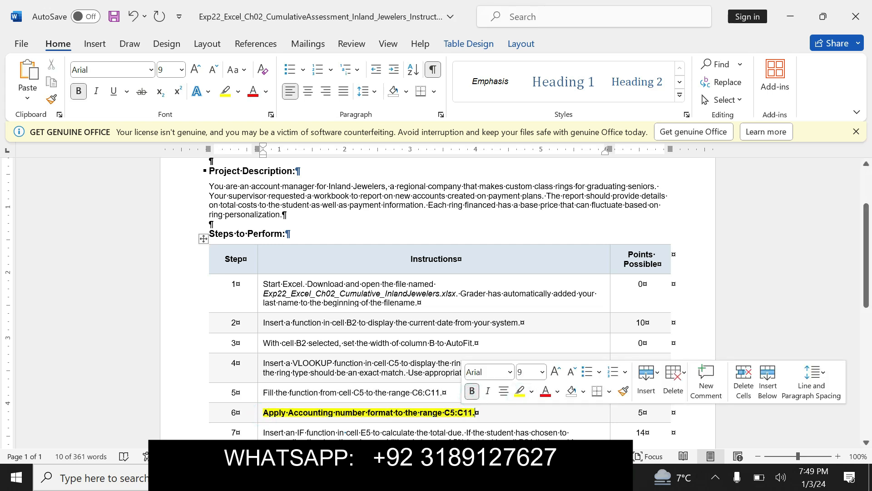
click(472, 412)
drag(472, 412, 265, 413)
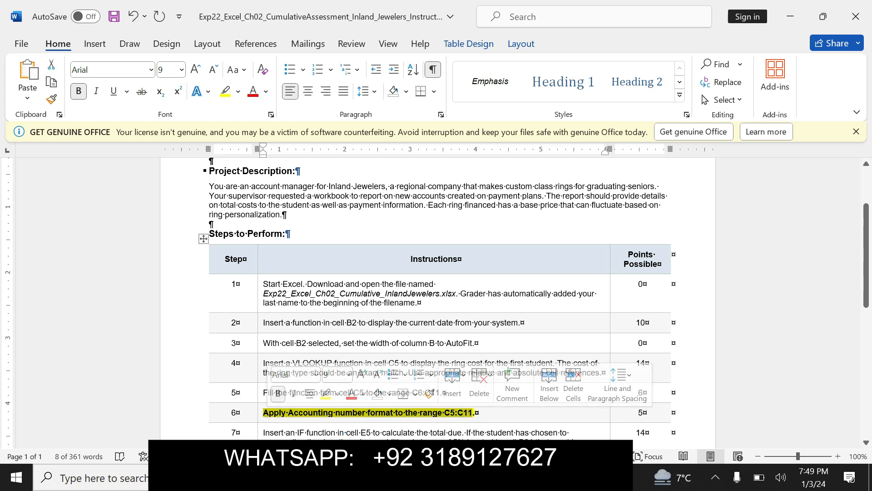
- Switch to the Excel workbook and apply the Accounting number format to the range C5:C11
key(alt+Tab)
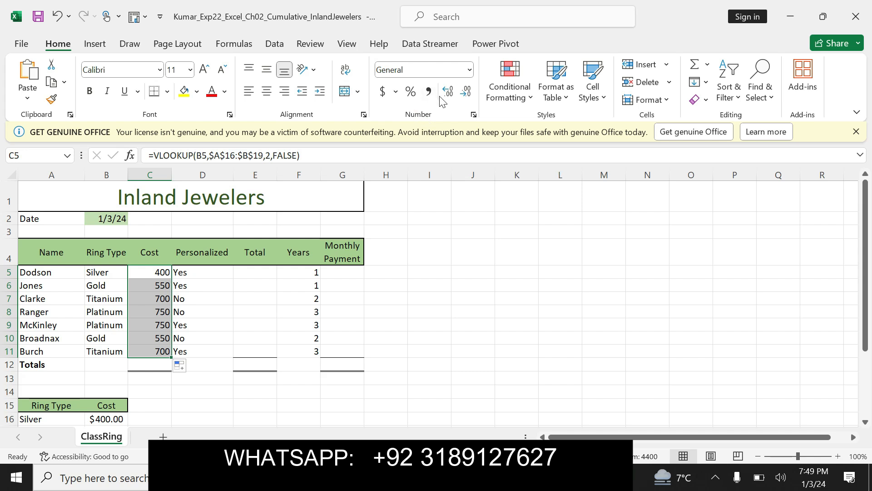
click(387, 96)
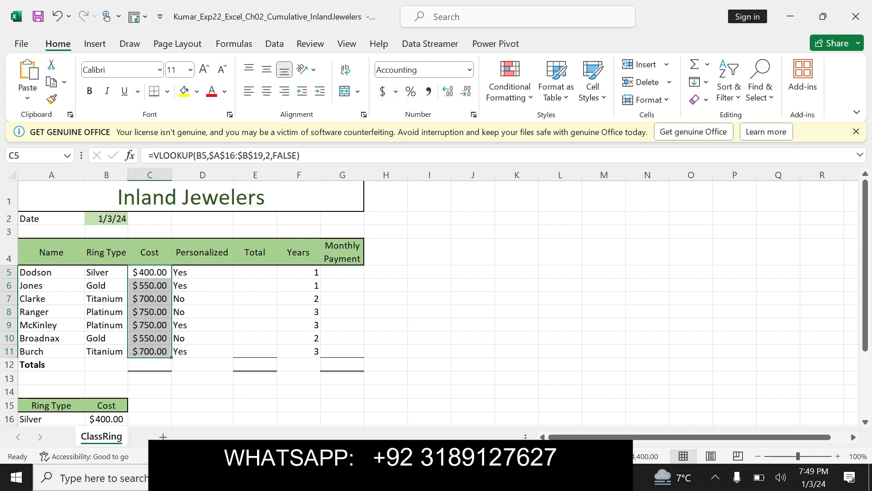
- Return to the Word instructions and undo the bold and yellow highlight on step 6's instruction
key(alt+Tab)
key(ctrl+z)
key(ctrl+z)
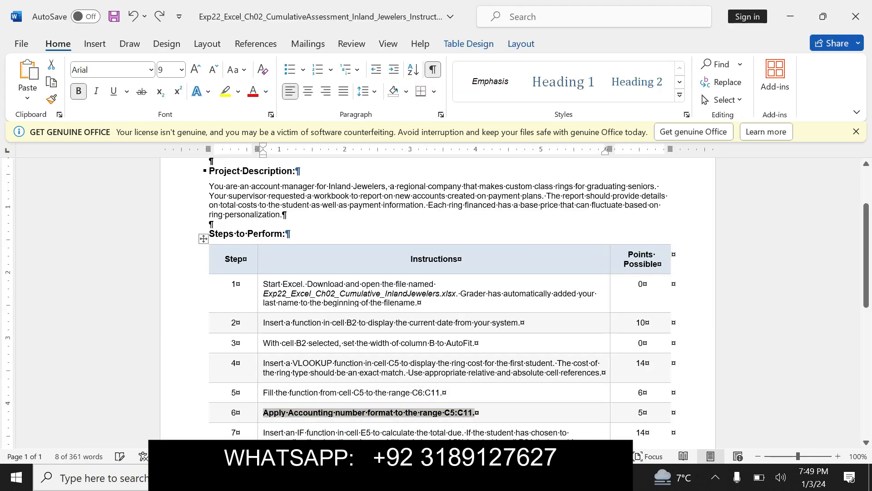
- Bold step 7's instruction about the IF function in E5 and highlight it in yellow
scroll(2, 273, down, 2)
scroll(3, 272, down, 1)
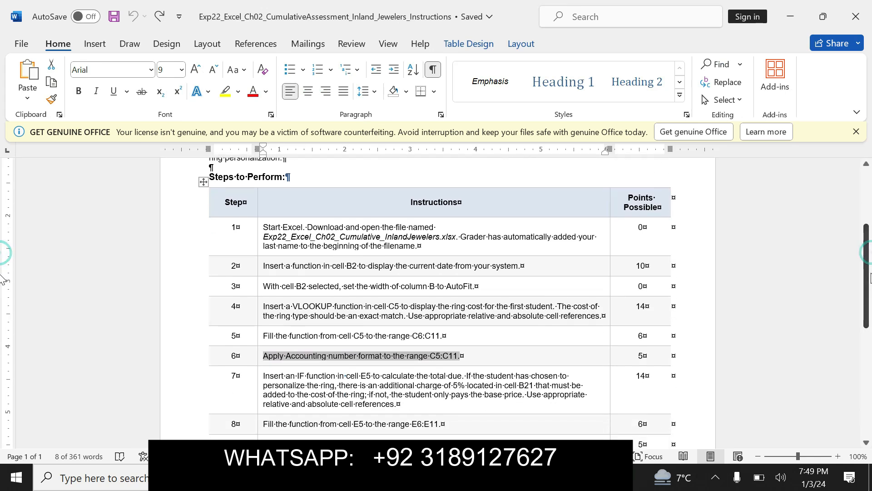
drag(263, 375, 397, 403)
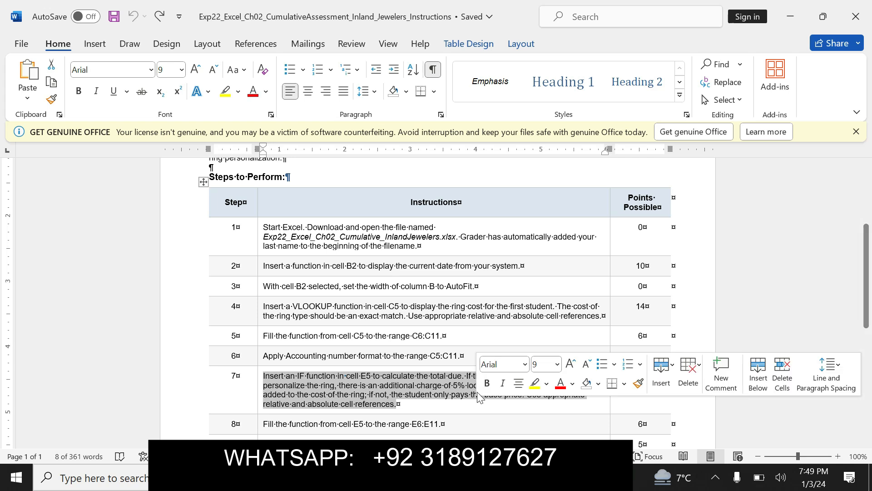
click(486, 383)
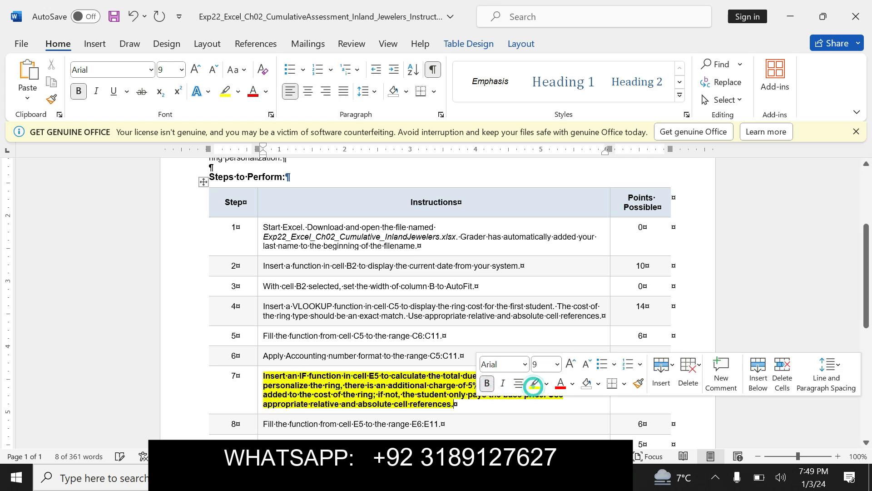
click(534, 383)
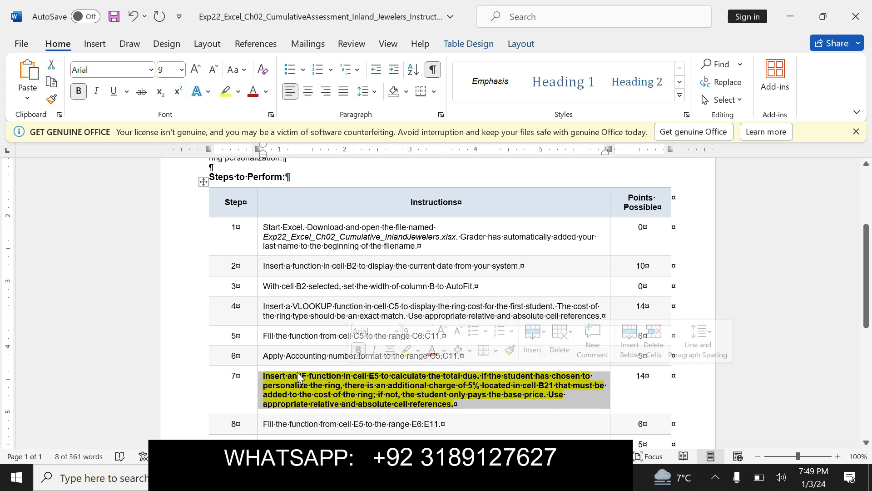
- Read through step 7's instruction on the IF function, the personalization charge in B21 and the required cell references
drag(264, 377, 453, 404)
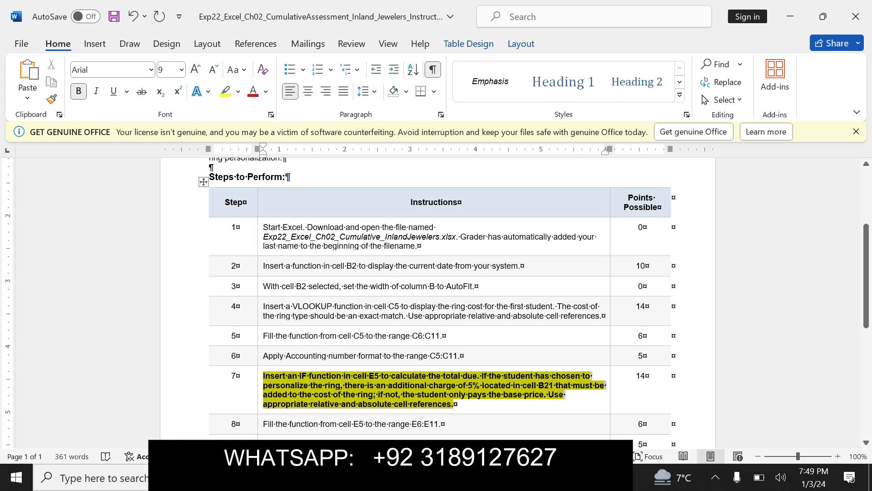
click(264, 377)
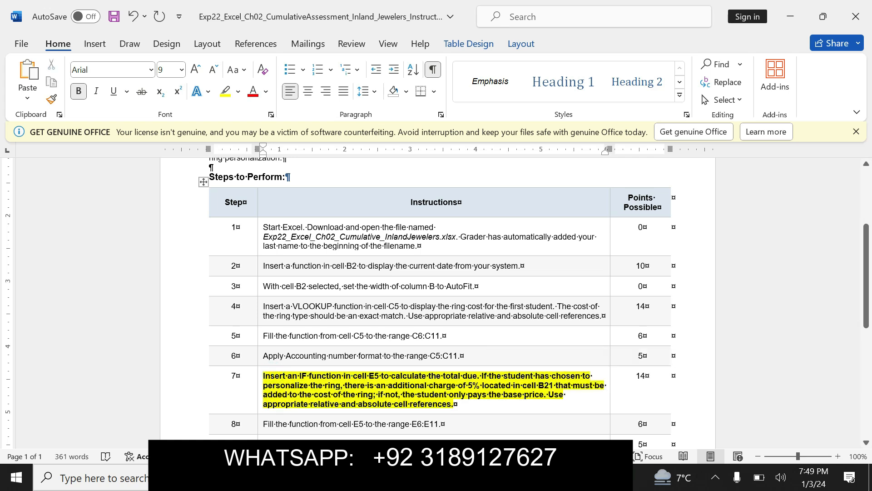
key(ctrl+shift+Right)
key(ctrl+shift+Right)
key(ctrl+shift+Right)
key(ctrl+shift+Right)
key(ctrl+shift+Right)
key(ctrl+shift+Right)
key(ctrl+shift+Right)
key(ctrl+shift+Right)
key(ctrl+shift+Right)
key(ctrl+shift+Right)
key(shift+Down)
key(ctrl+shift+Right)
key(ctrl+shift+Right)
key(ctrl+shift+Right)
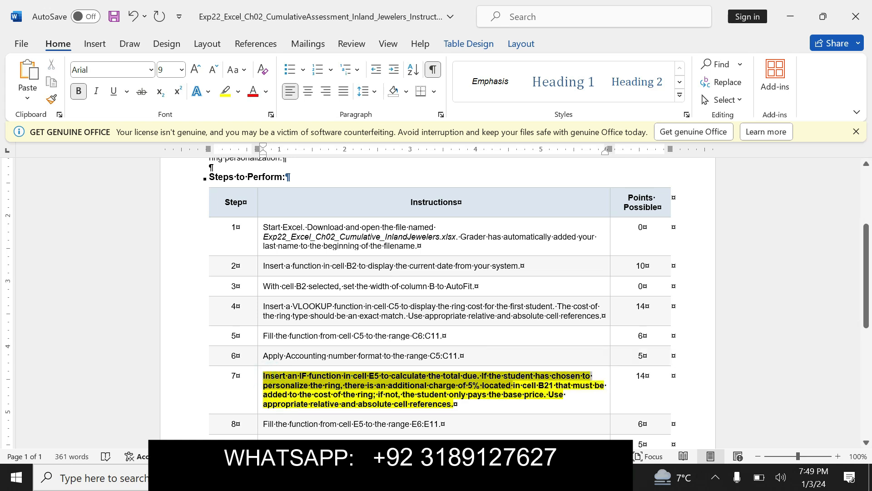
key(shift+Down)
key(ctrl+shift+Right)
key(ctrl+shift+Right)
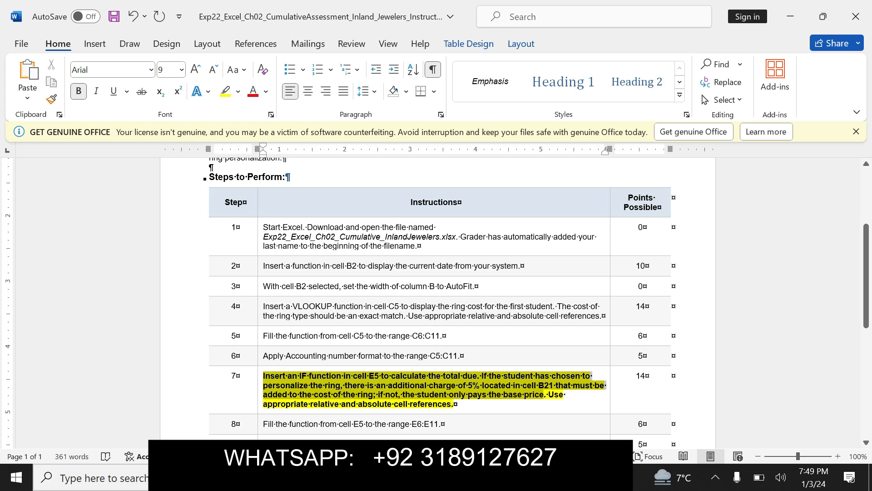
key(shift+Down)
key(shift+Up)
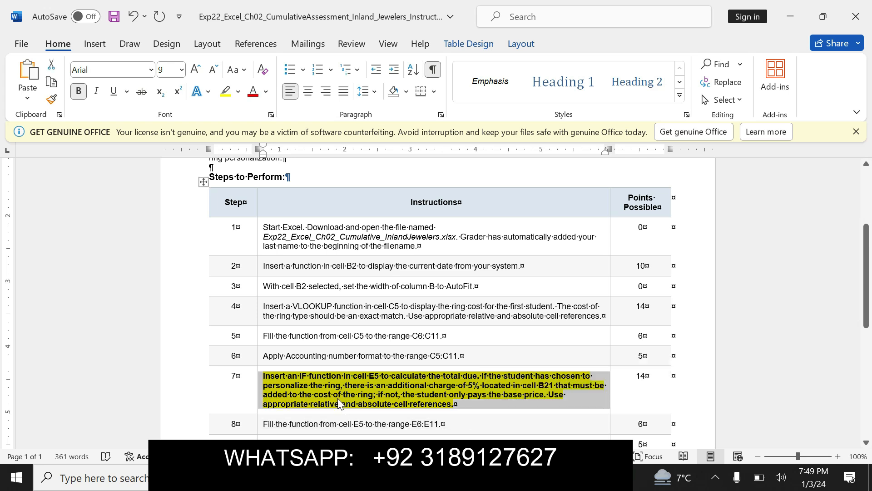
- Switch to the Excel workbook and begin an IF formula in E5 that tests D5="YES" and starts its true value with C5+
key(alt+Tab)
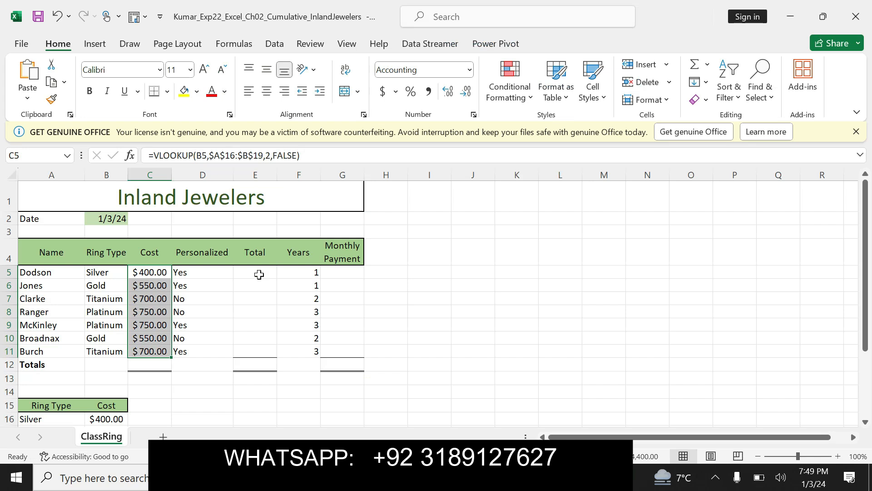
click(247, 270)
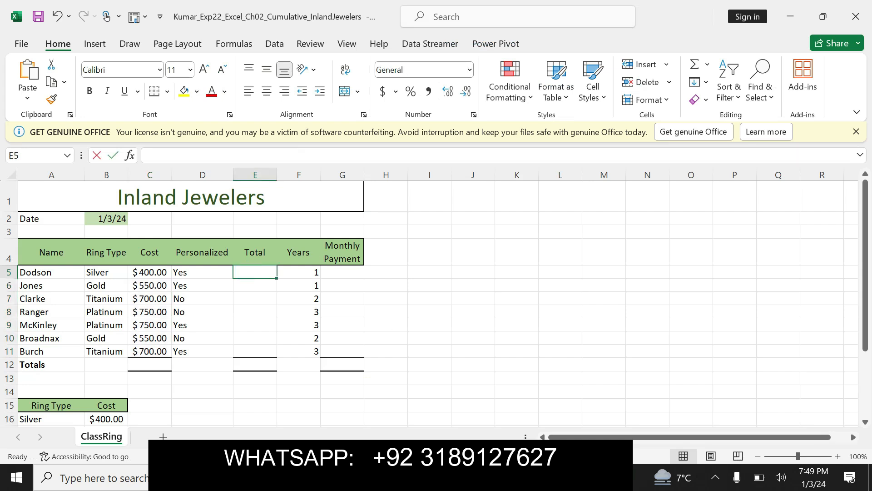
text(=IF)
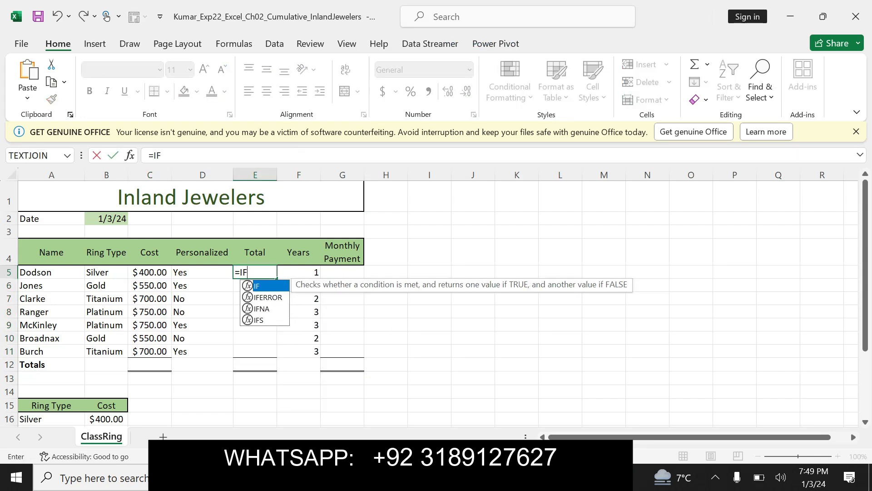
double_click(266, 287)
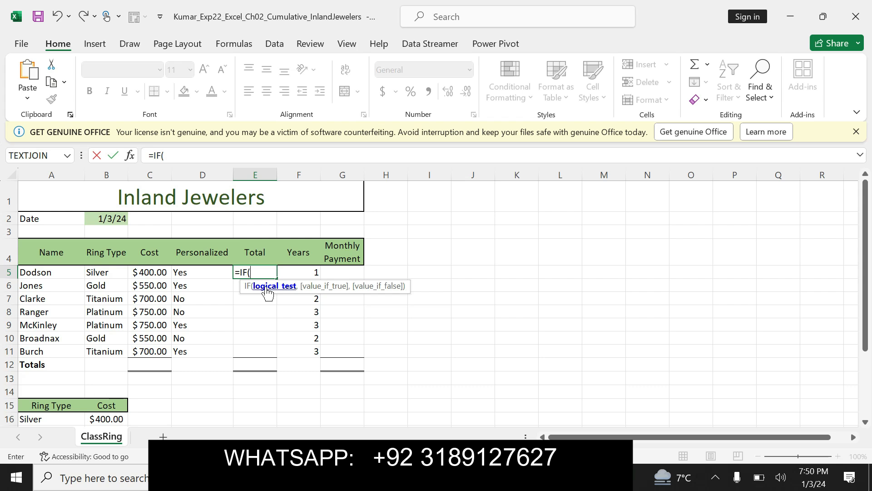
text(d5)
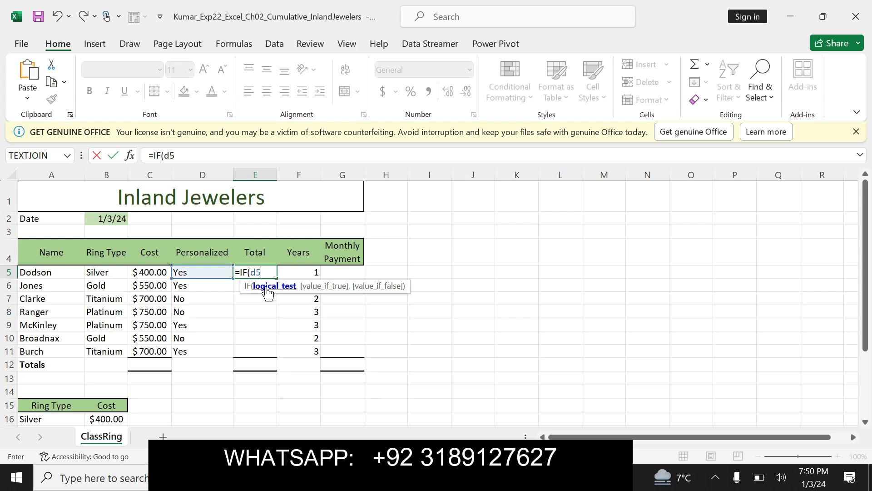
text(="YES",C5+)
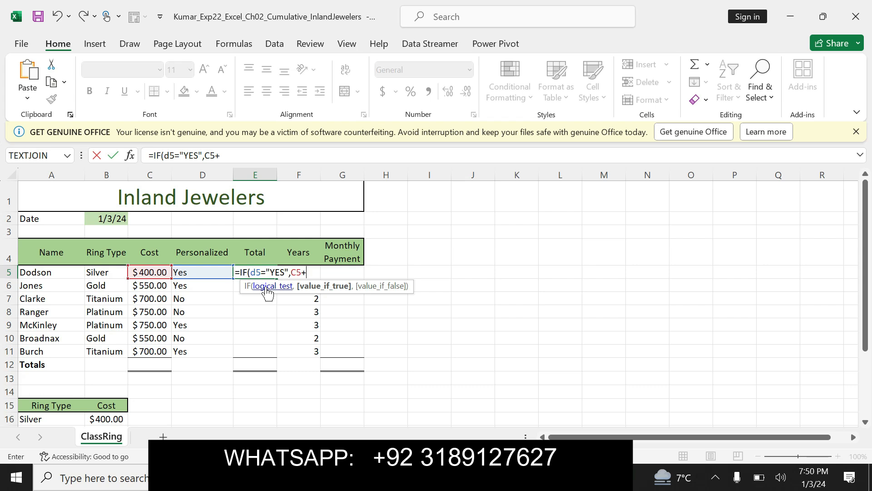
- Complete the IF formula in E5 as =IF(D5="YES",C5+(C5*$B$21),C5), making the B21 reference absolute
text((C5)
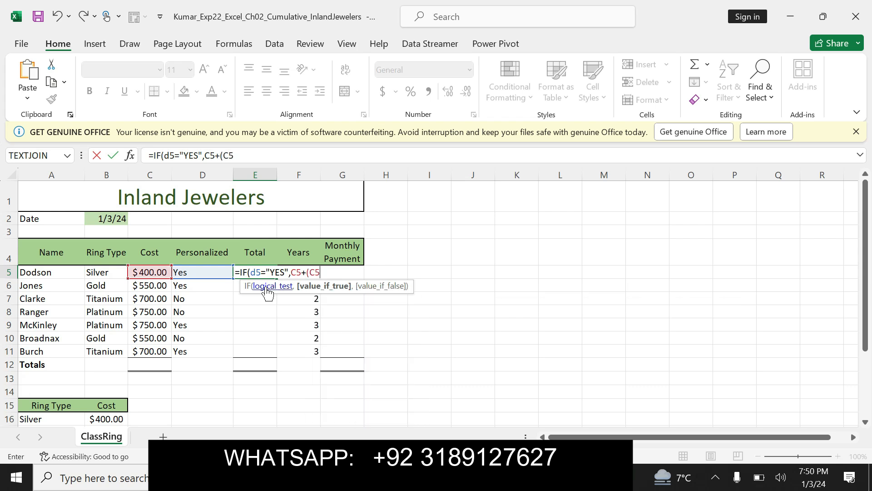
text(*B21)
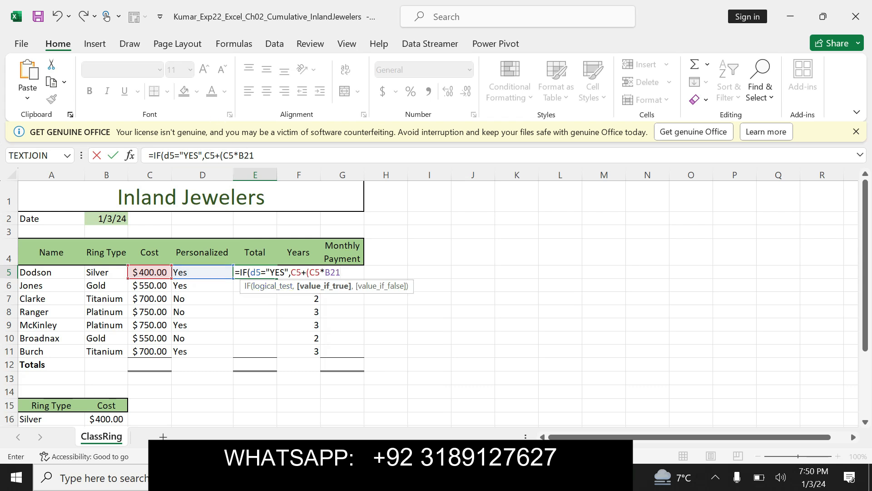
double_click(245, 155)
key(F4)
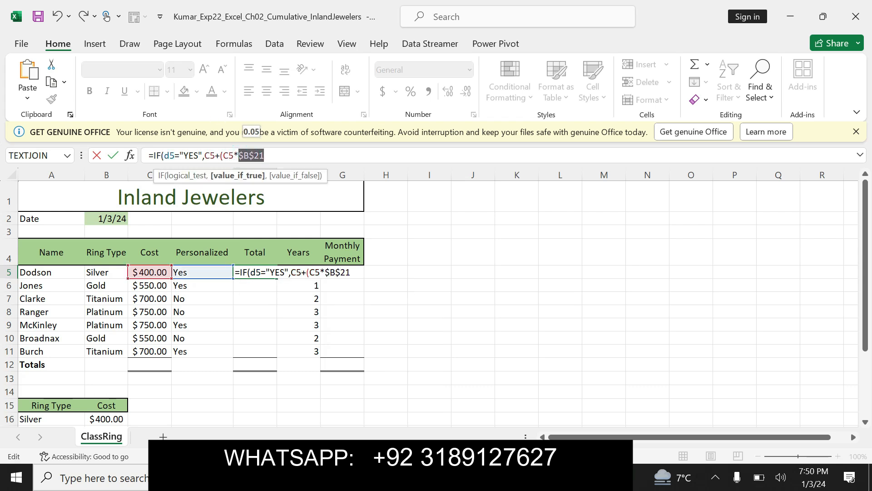
click(279, 157)
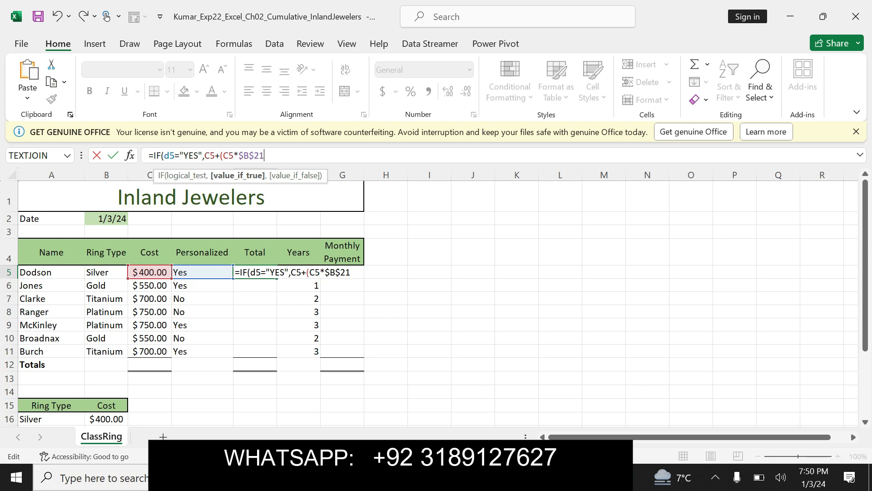
text(),C5)
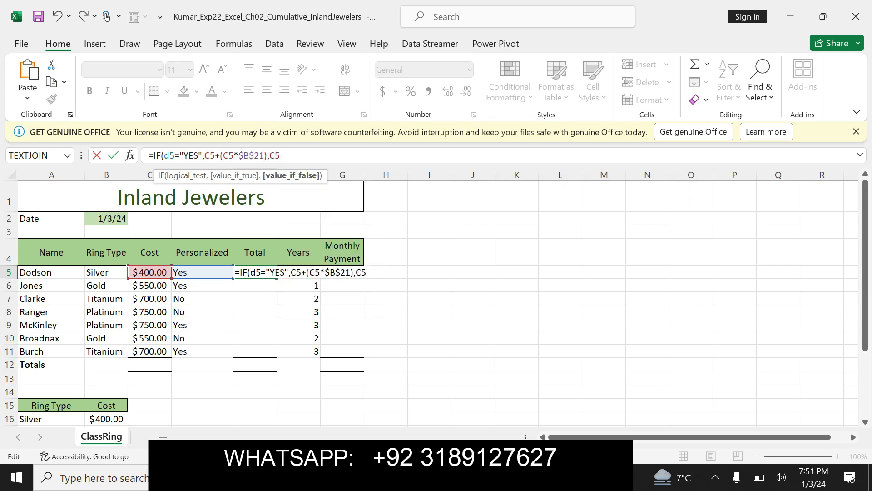
text())
key(Return)
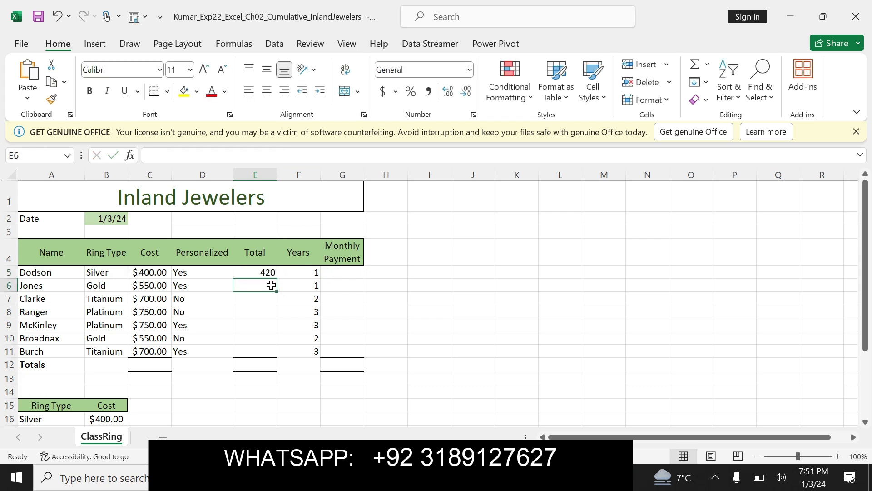
click(267, 273)
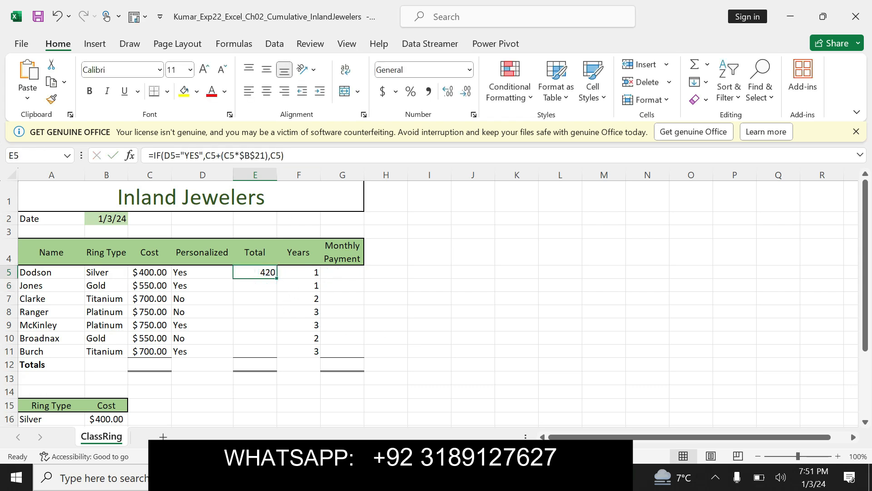
- Switch to the Word instructions and recheck step 7's IF function requirements against the total in E5 of the Excel workbook
key(alt+Tab)
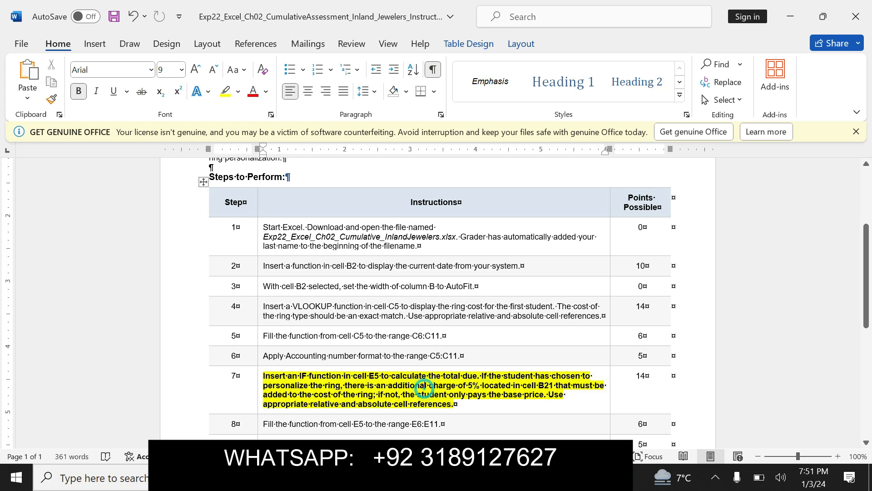
drag(263, 376, 402, 411)
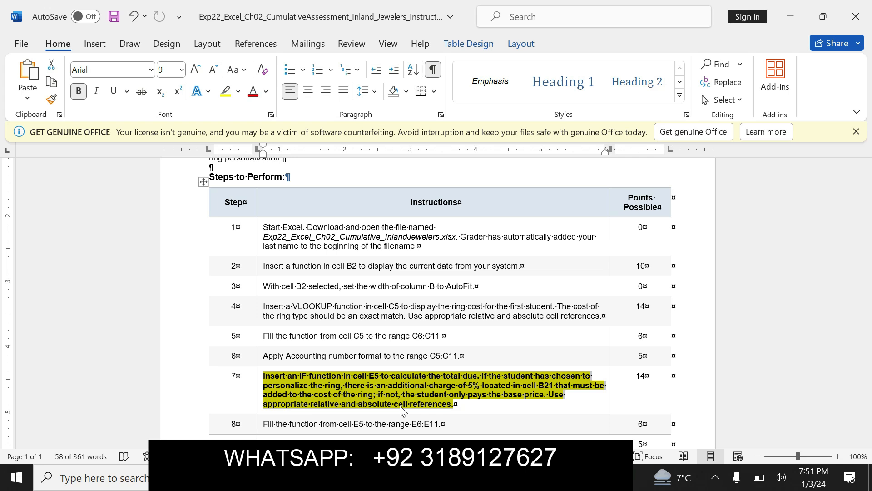
click(325, 380)
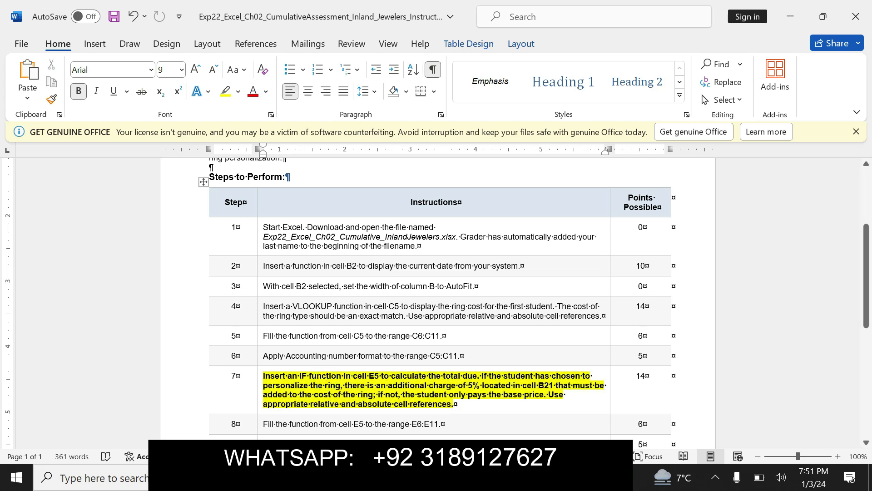
drag(539, 385, 522, 403)
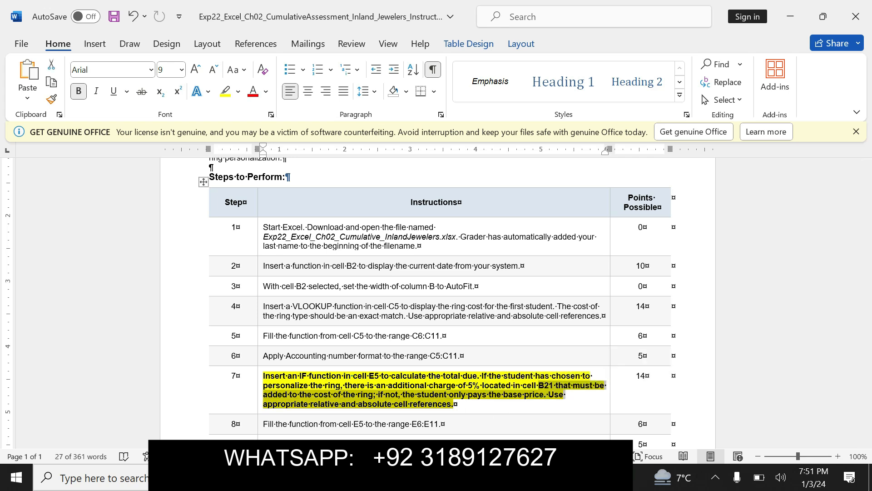
key(alt+Tab)
mouse_move(277, 289)
mouse_down()
mouse_move(286, 353)
mouse_move(275, 280)
mouse_up()
- Return to the Word instructions and undo the bold and yellow highlight on step 7's instruction
key(alt+Tab)
key(ctrl+z)
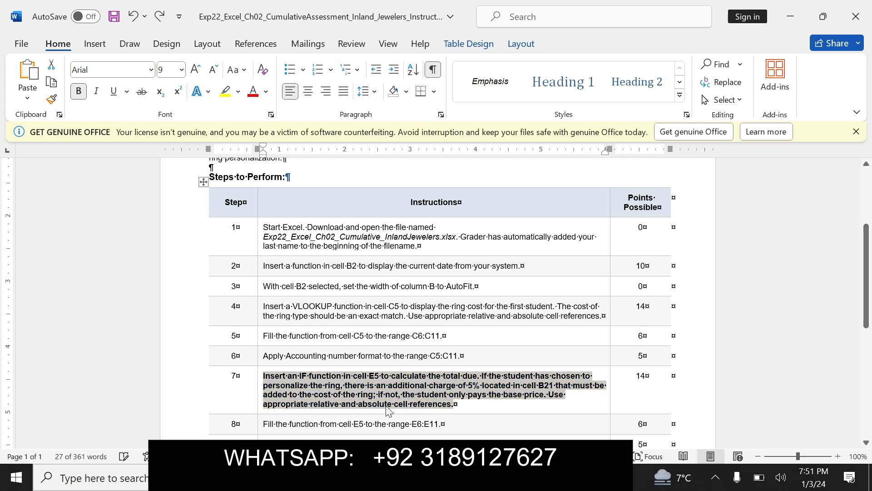
key(ctrl+z)
- Bold step 8's instruction about filling the E5 function to E6:E11, highlight it in yellow and read it
drag(263, 424, 435, 426)
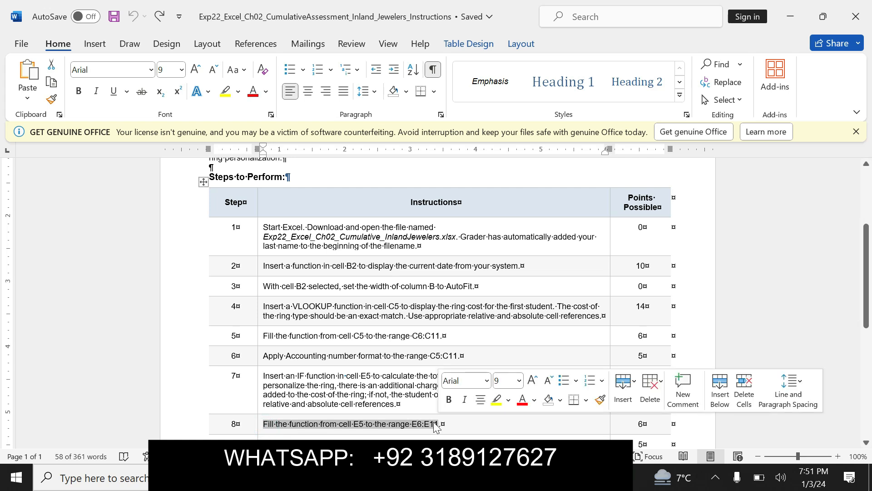
click(448, 399)
click(495, 400)
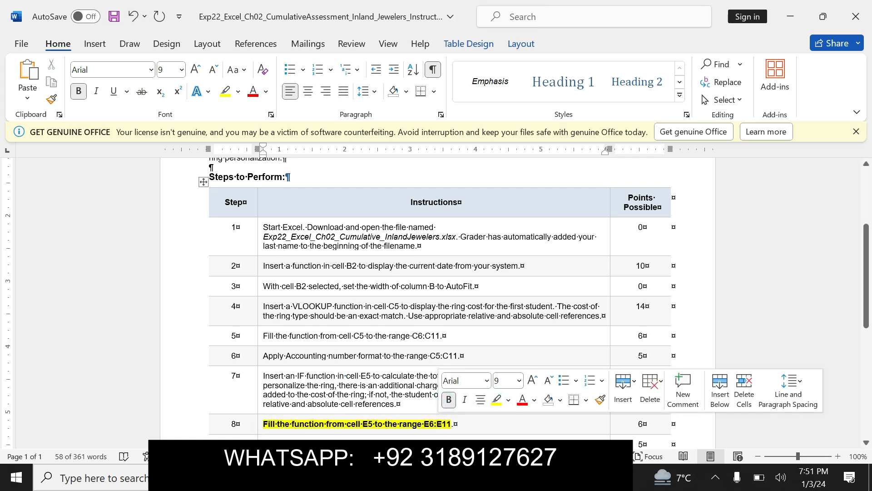
drag(263, 424, 452, 429)
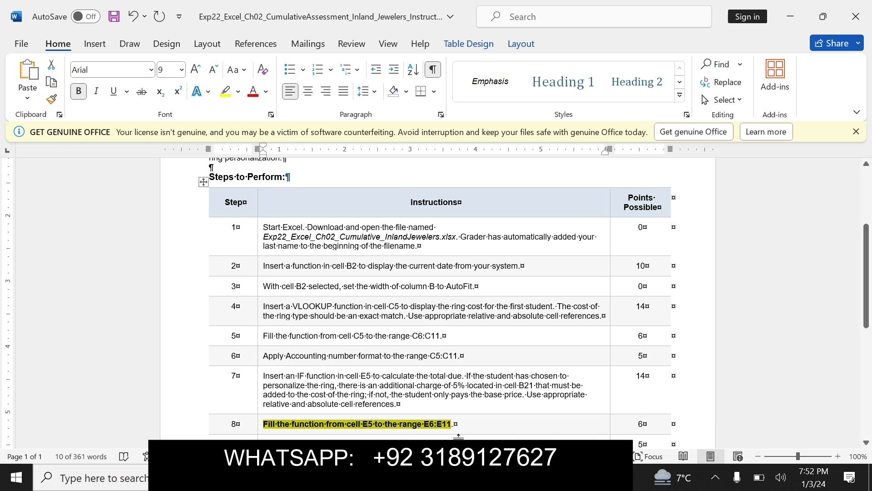
- Switch to the Excel workbook and fill the IF formula from E5 down to the range E6:E11
key(alt+Tab)
drag(278, 280, 271, 352)
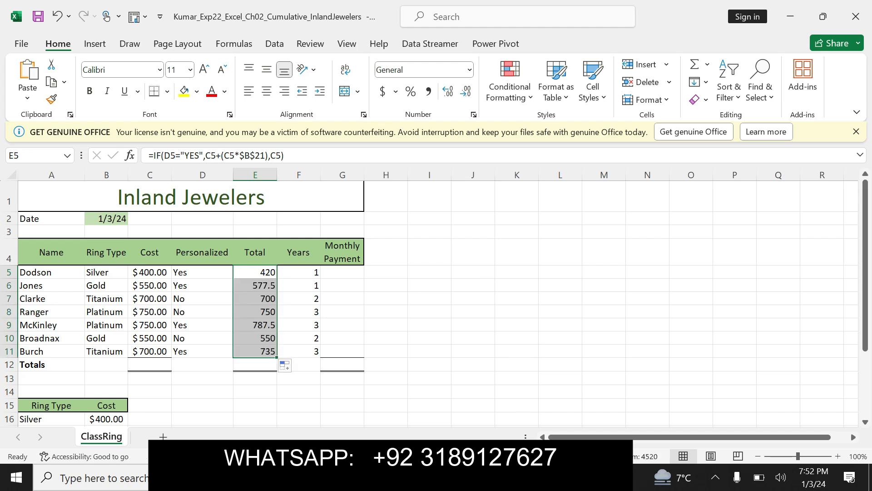
- Return to the Word instructions and undo the bold and yellow highlight on step 8's instruction
click(436, 477)
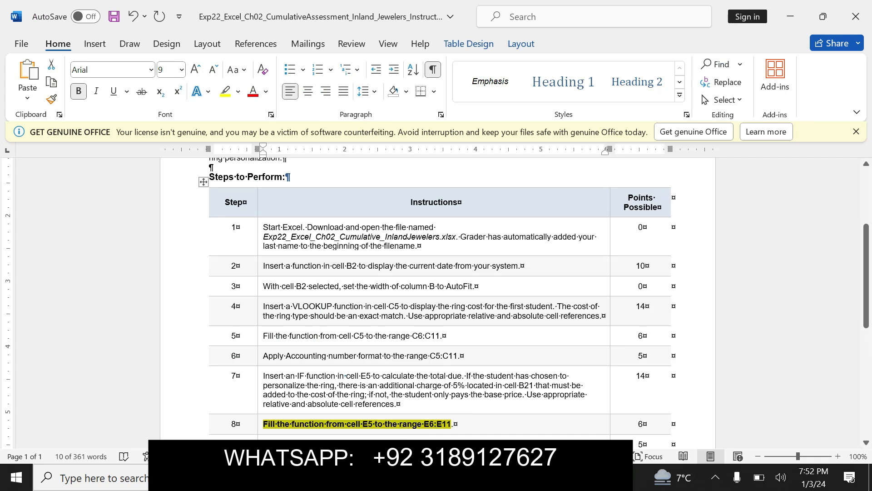
drag(868, 290, 868, 313)
key(ctrl+z)
key(ctrl+z)
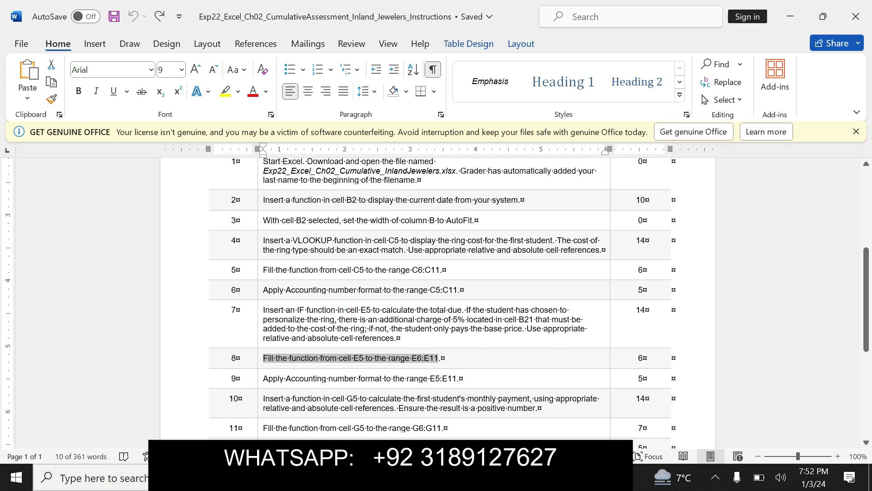
- Bold step 9's instruction about the Accounting format for E5:E11, highlight it in yellow and read it
click(262, 377)
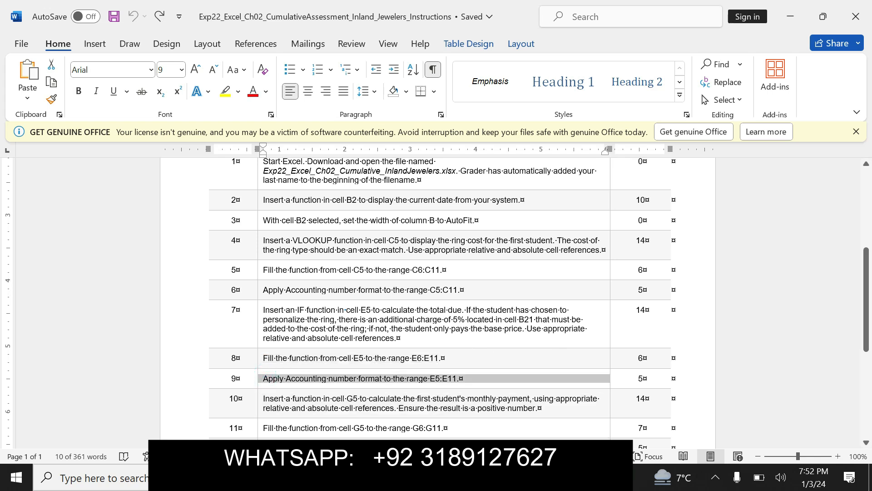
click(464, 359)
click(512, 357)
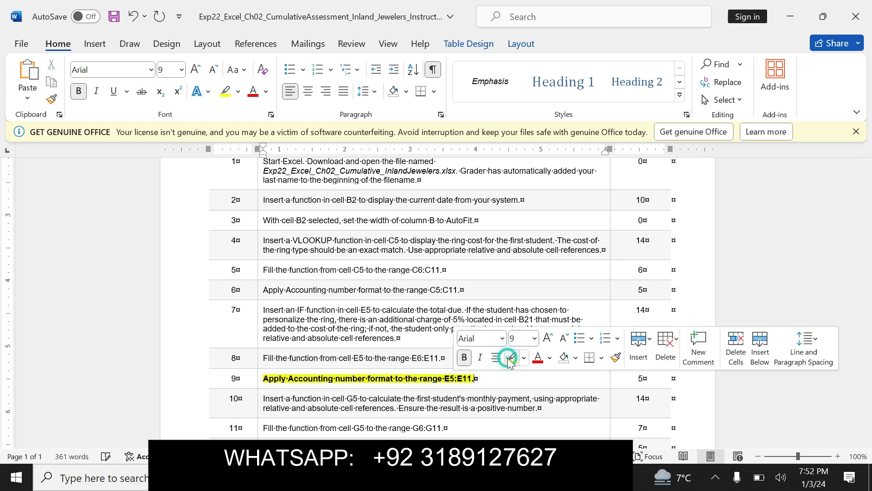
drag(474, 378, 251, 378)
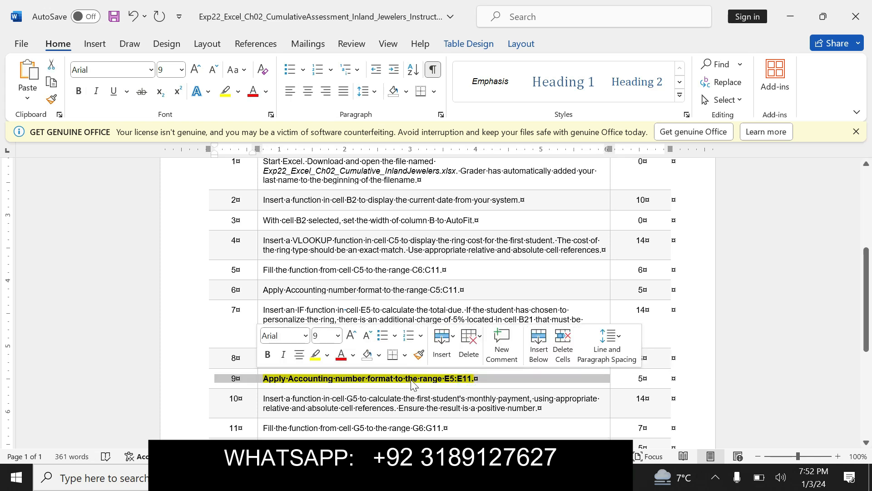
- Switch to the Excel workbook and apply the Accounting number format to the totals in E5:E11
key(alt+Tab)
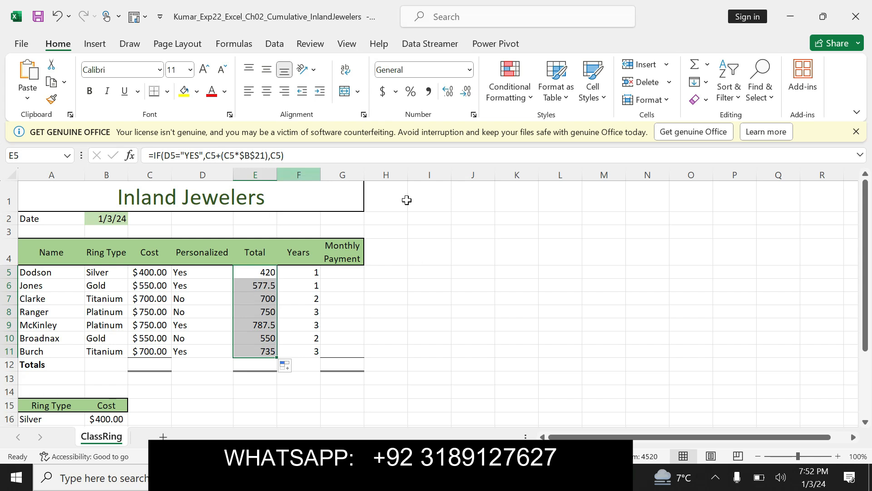
click(384, 92)
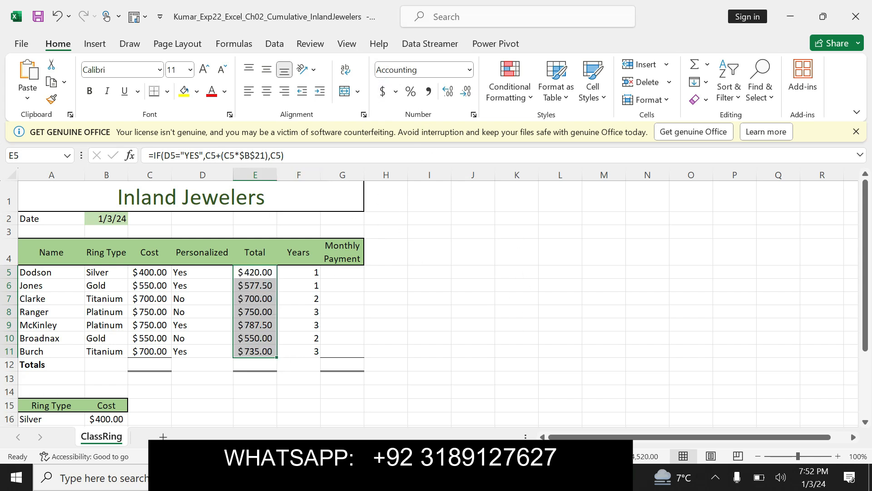
- Return to the Word instructions, undo step 9's bold and highlight, and bold and highlight step 10's instruction in yellow
key(alt+Tab)
key(ctrl+z)
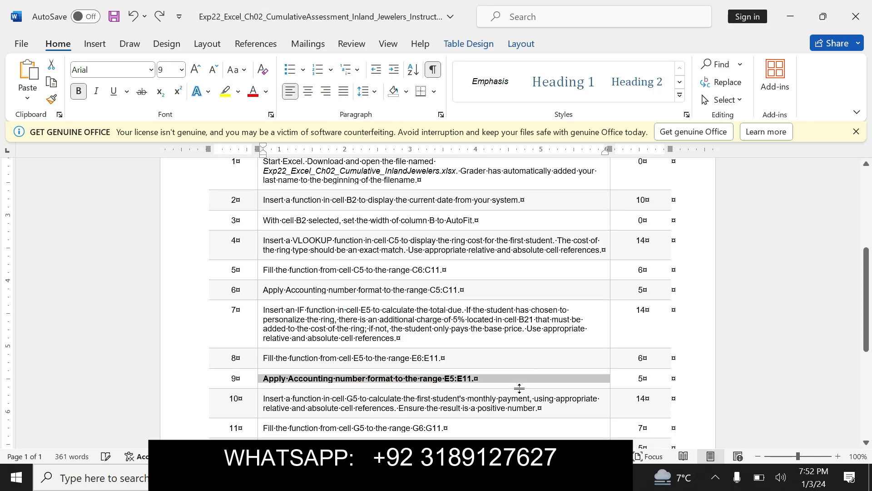
drag(263, 398, 536, 407)
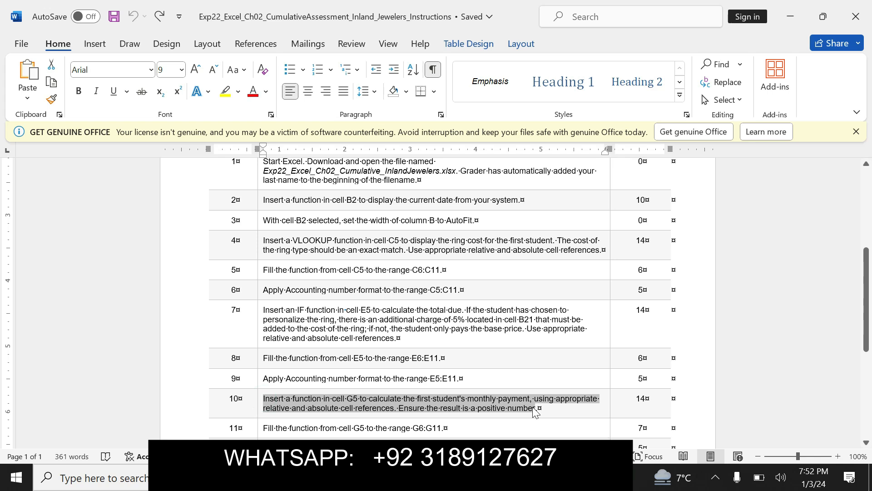
click(496, 384)
click(545, 385)
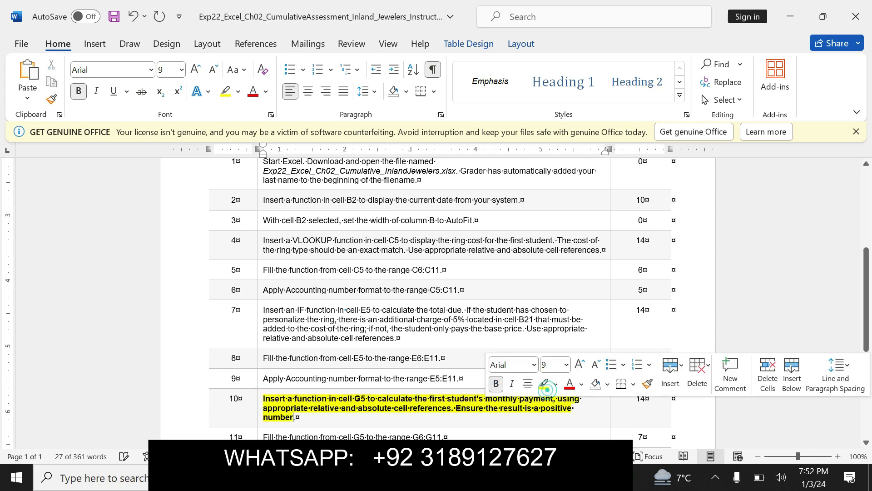
- Read through step 10's instruction on the monthly payment function in G5, its cell references and the positive result
drag(263, 398, 295, 417)
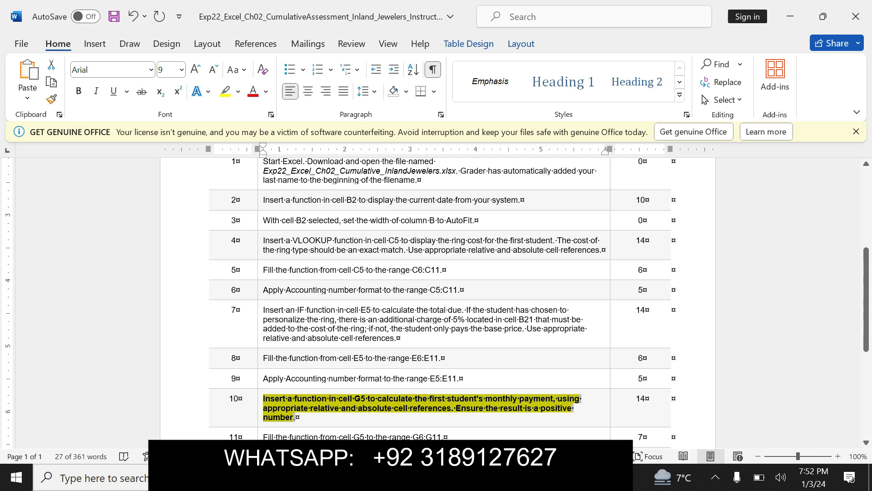
click(273, 407)
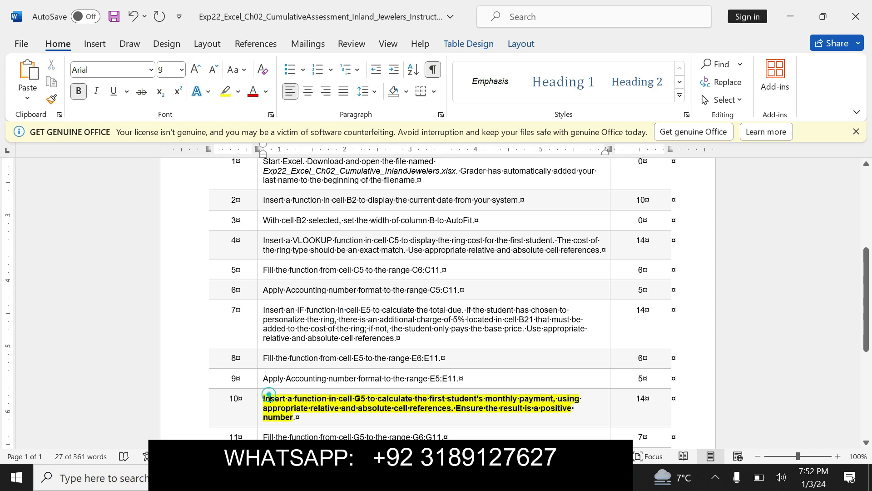
drag(263, 398, 582, 417)
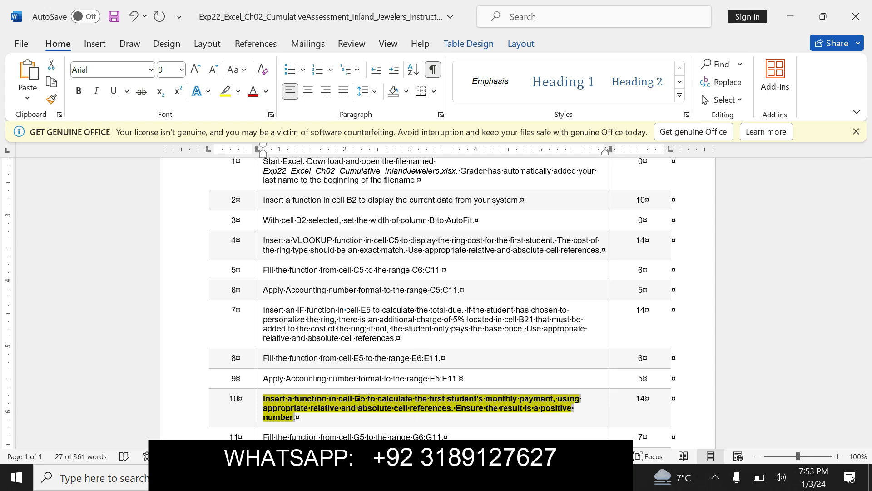
- Switch to the Excel workbook and begin a PMT formula in G5 for the first student's monthly payment
key(alt+Tab)
click(350, 270)
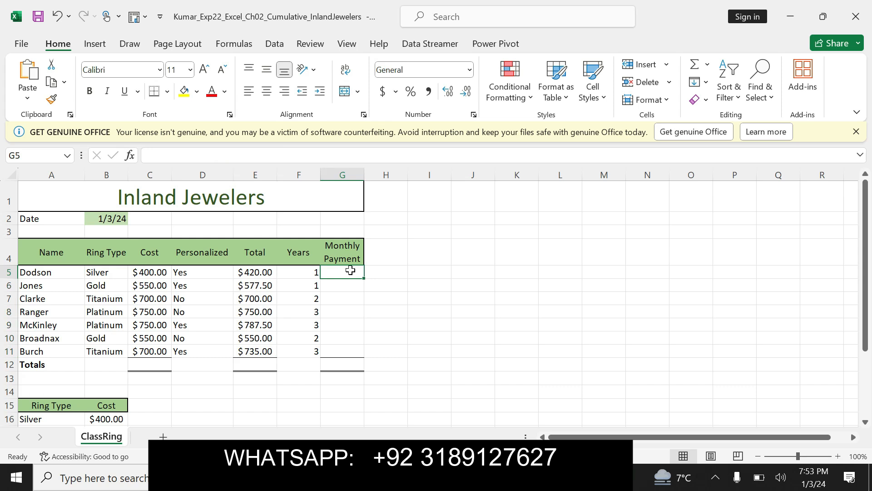
text(=)
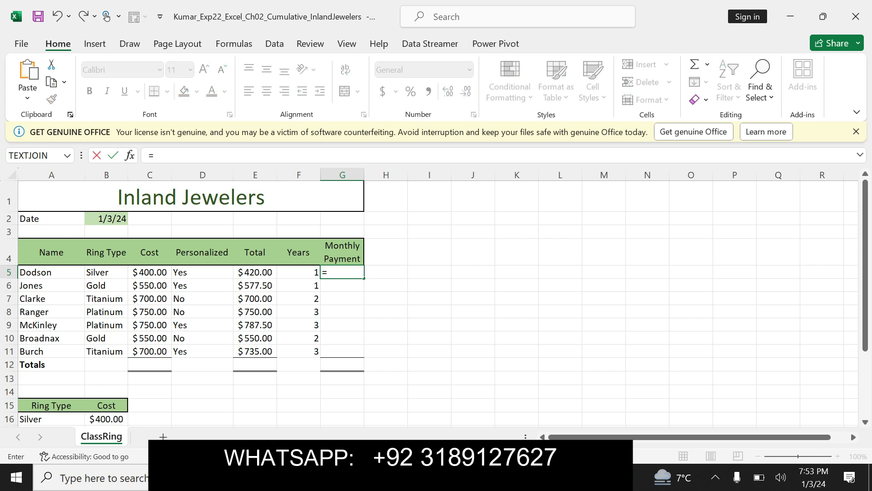
text(PMT)
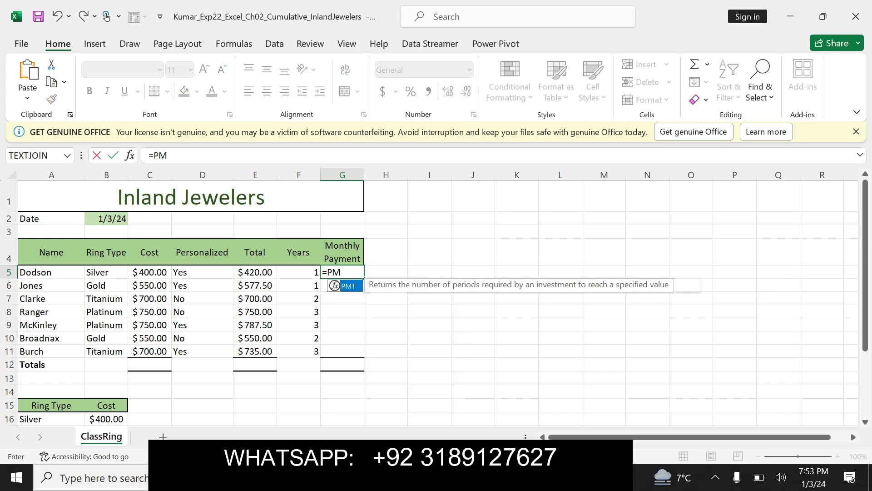
double_click(350, 286)
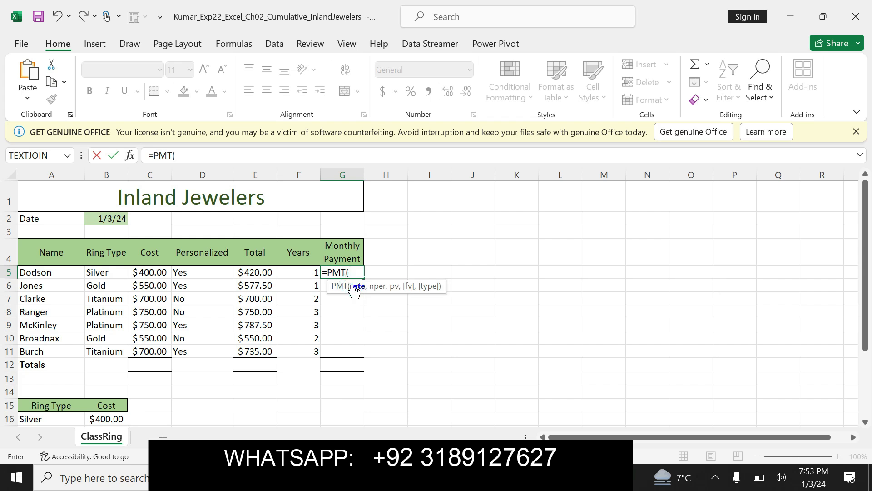
- Switch back to the Word instructions and reread step 10's requirements for the monthly payment function
key(alt+Tab)
click(452, 406)
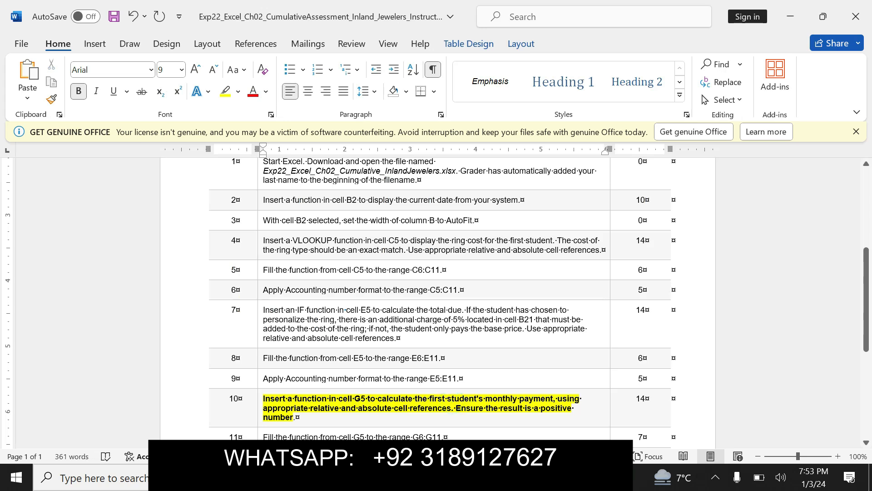
drag(452, 398, 573, 408)
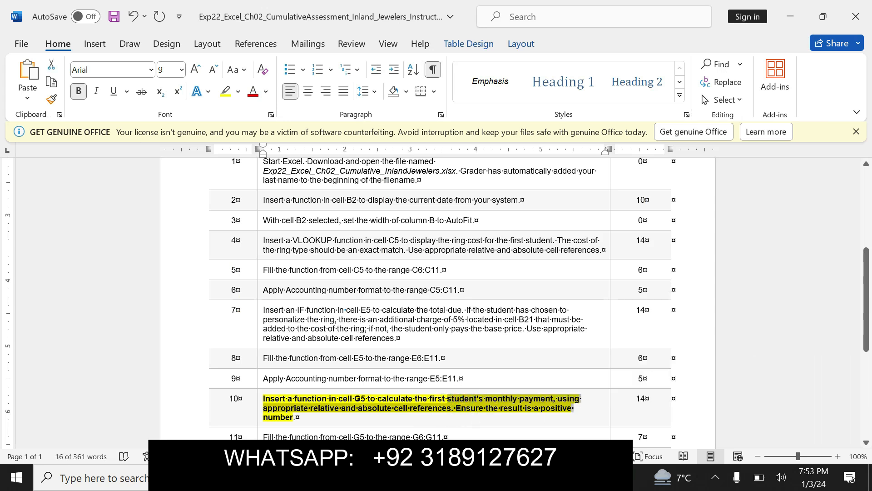
- Switch to the Excel workbook and complete G5's monthly payment formula as =PMT(B22/12,F5*12,-E5)
key(alt+Tab)
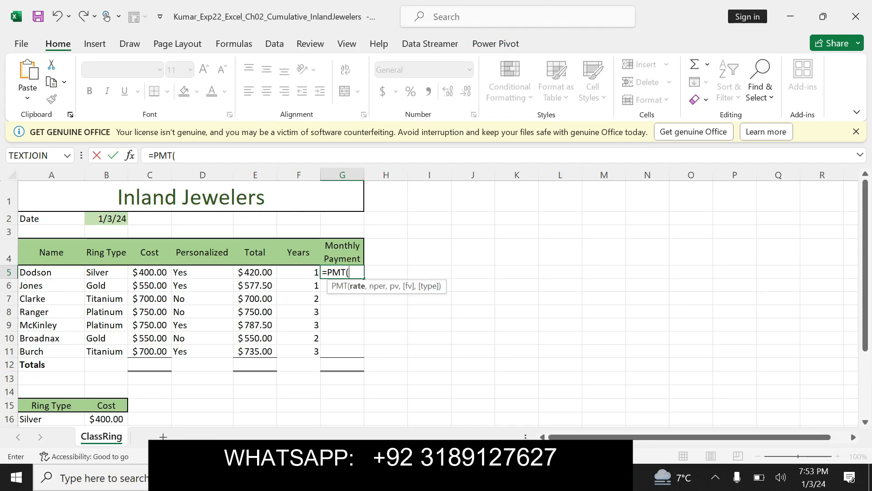
text(B22/)
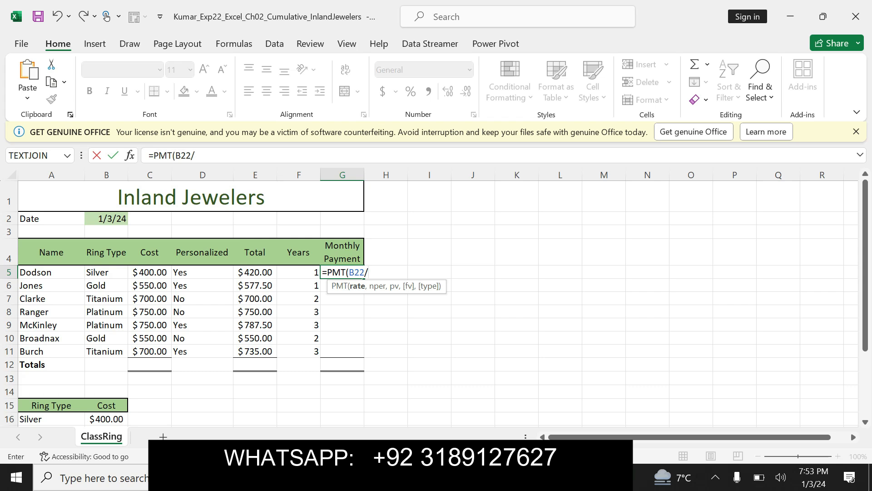
text(12,)
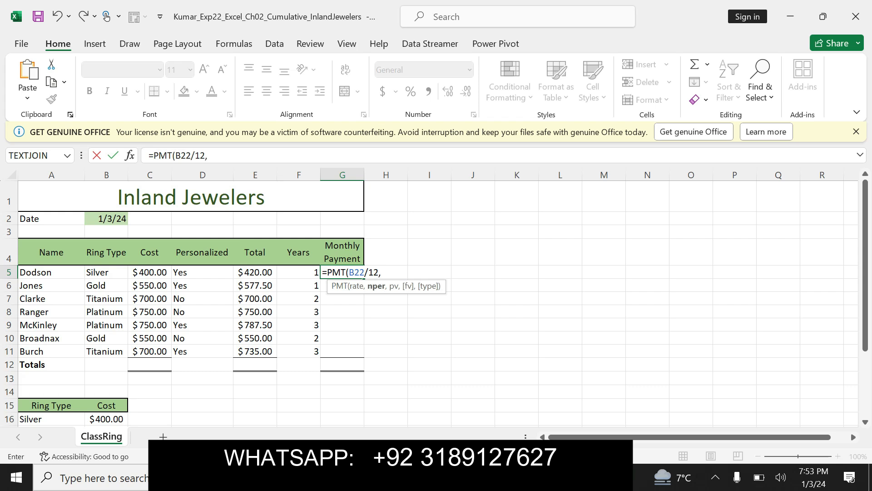
text(F5*12)
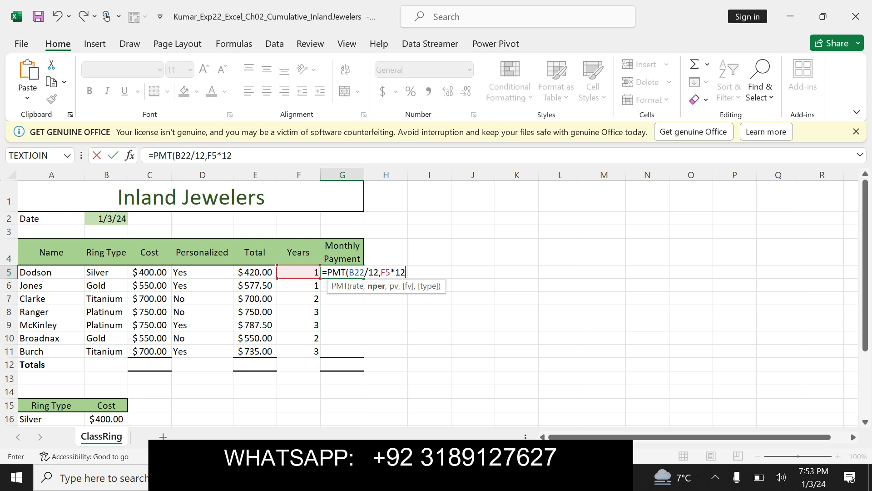
text(,-)
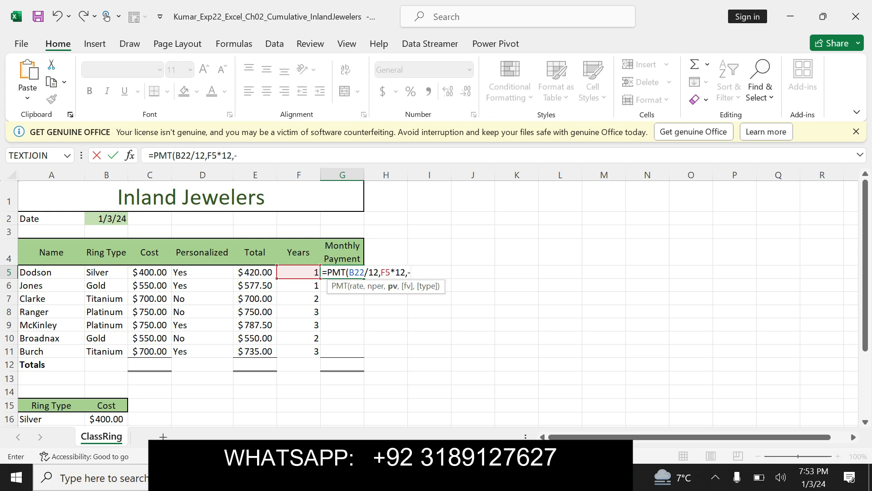
text(E5)
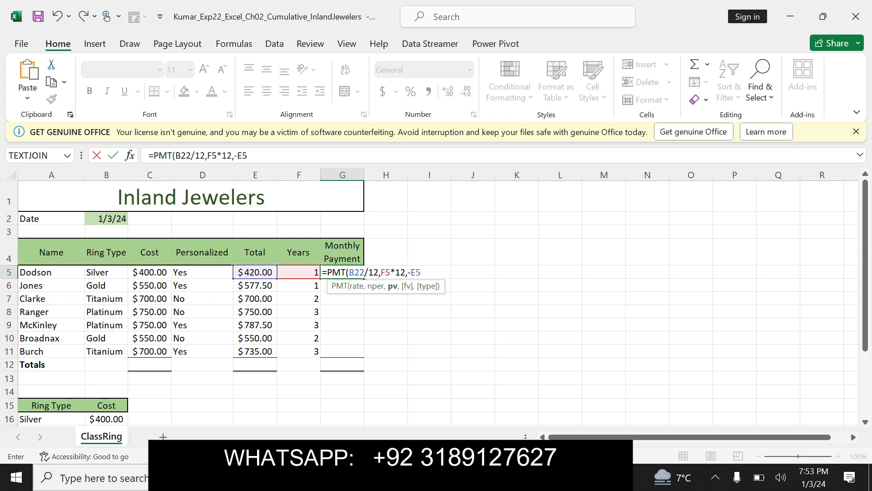
text())
key(Return)
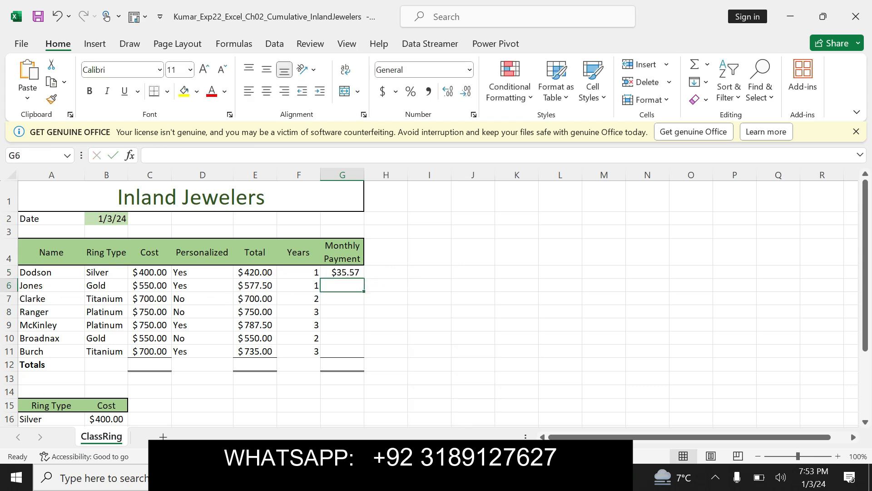
- Inspect G5's payment formula, then switch to Word and reread step 10's positive-number requirement
click(345, 275)
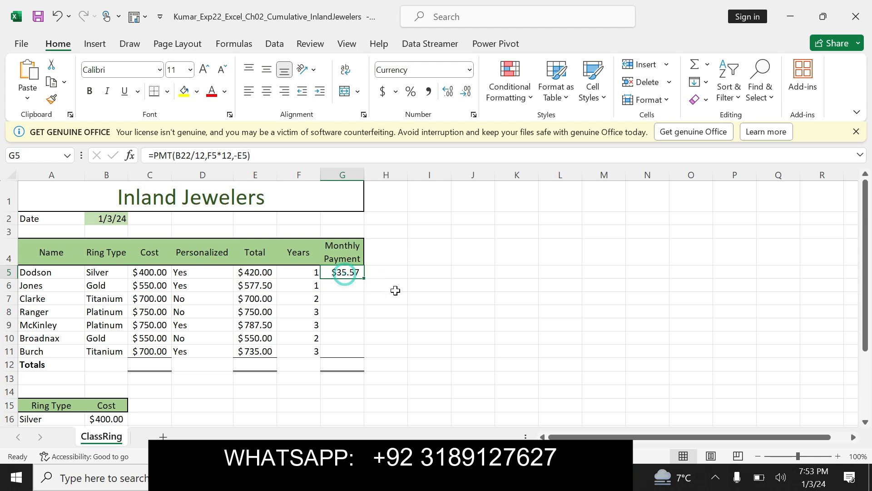
key(alt+Tab)
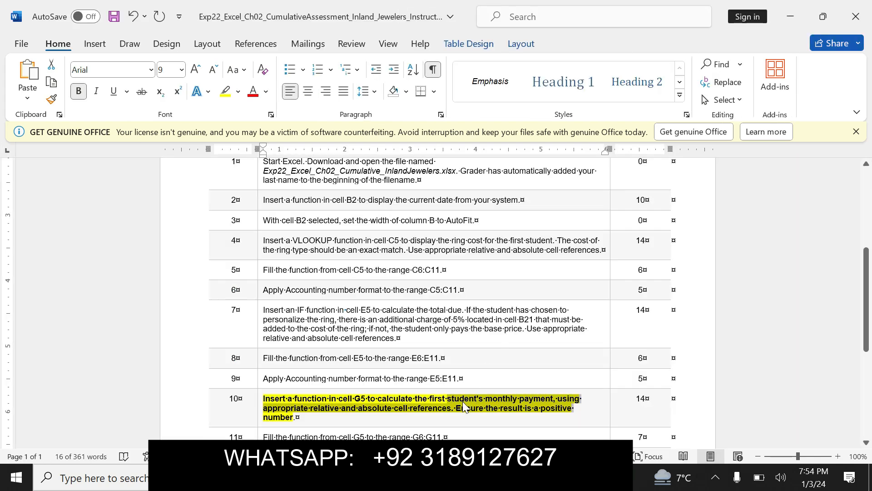
drag(455, 407, 296, 416)
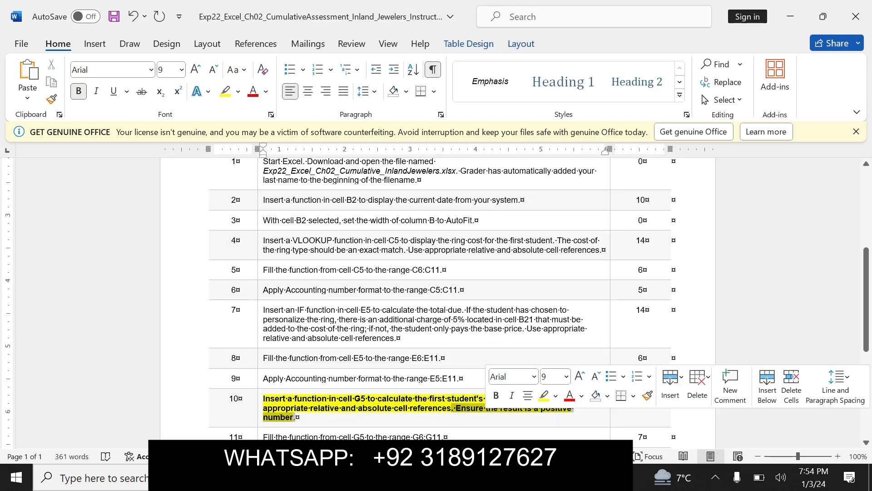
- Try filling G5's payment formula down to G11 in Excel, and recheck step 10's cell-reference requirement in Word
key(alt+Tab)
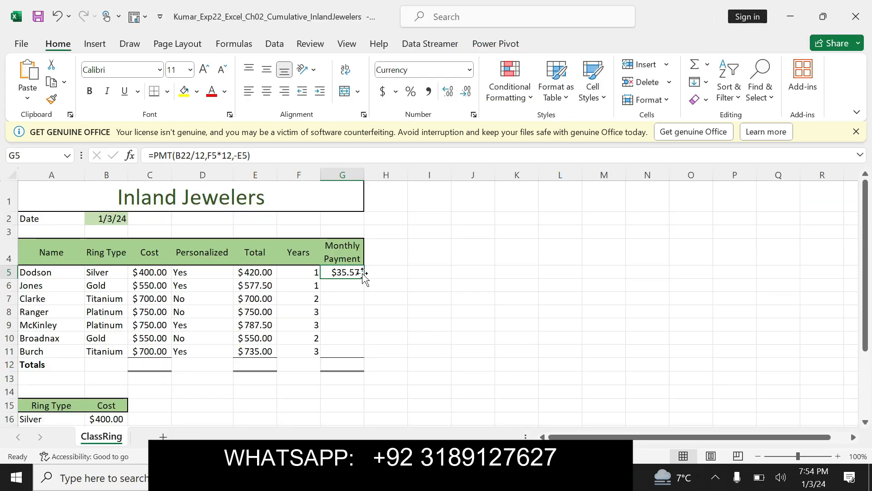
drag(364, 280, 359, 357)
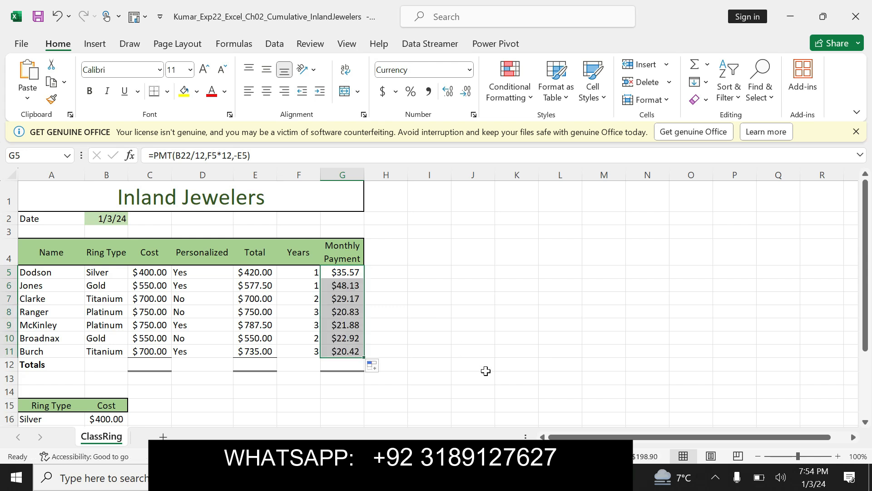
key(alt+Tab)
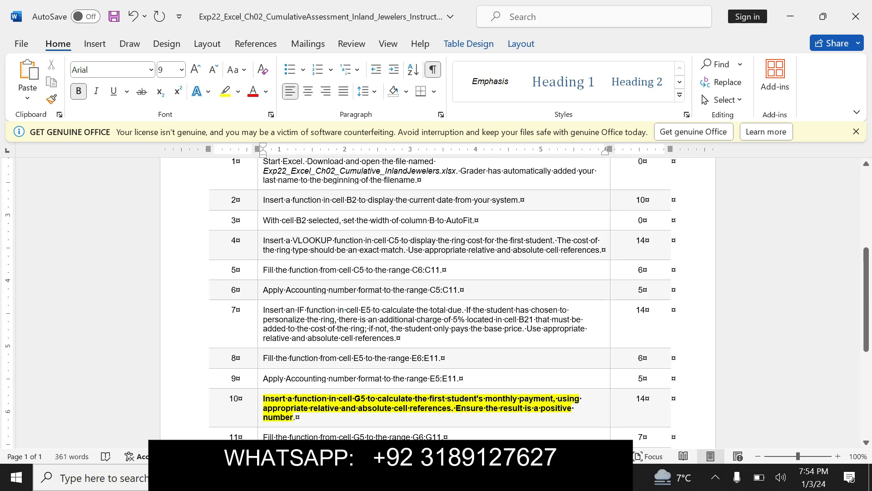
drag(362, 407, 363, 420)
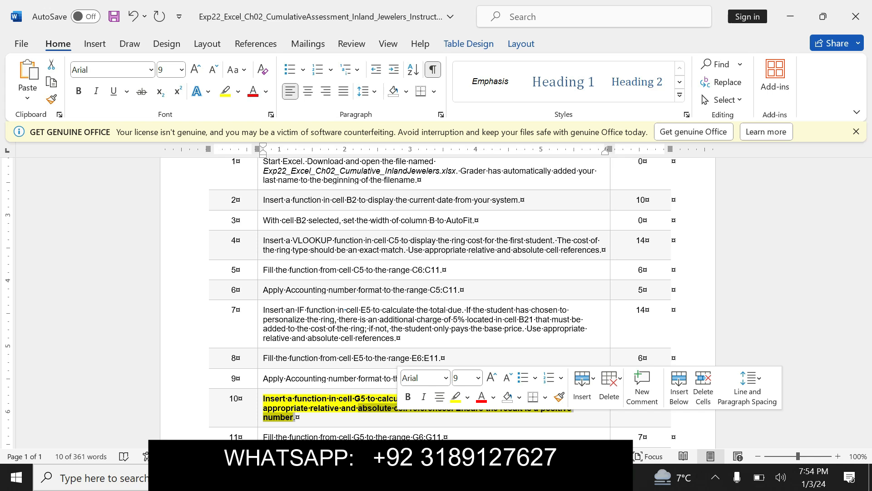
key(alt+Tab)
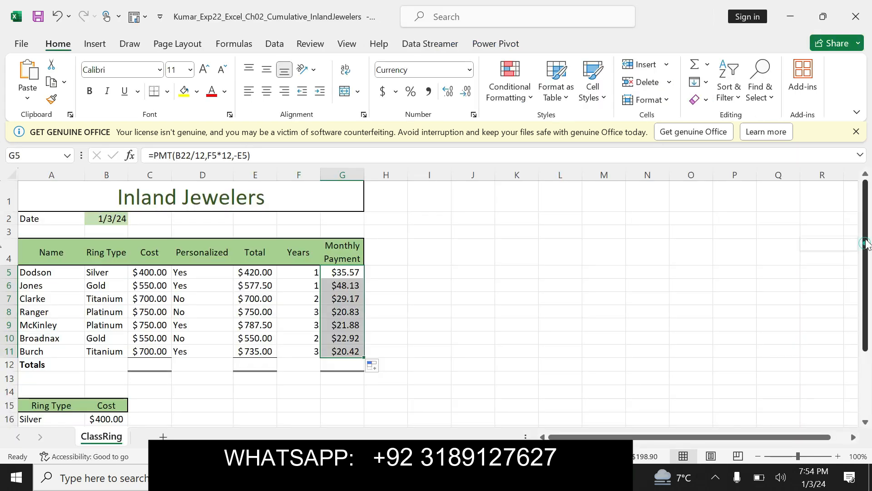
- Return to the Word instructions, undo step 10's bold and highlight, and highlight step 11's fill instruction in yellow
key(alt+Tab)
key(ctrl+z)
key(ctrl+z)
key(ctrl+z)
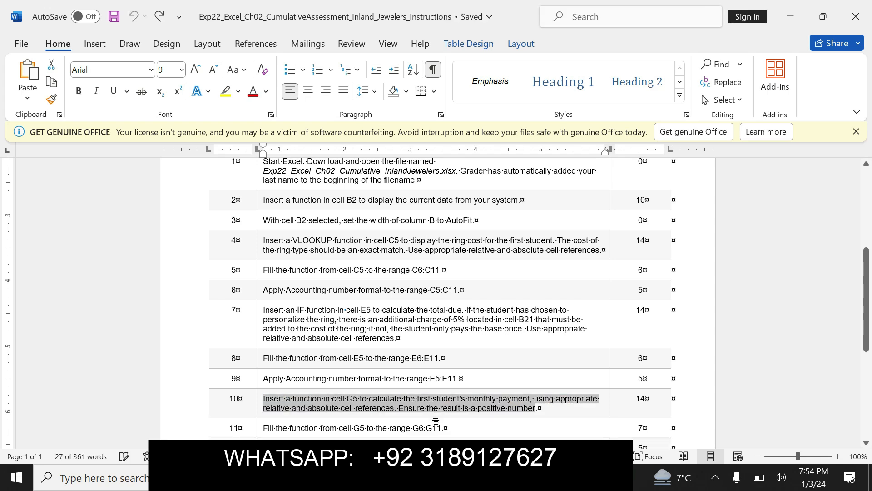
scroll(863, 289, down, 1)
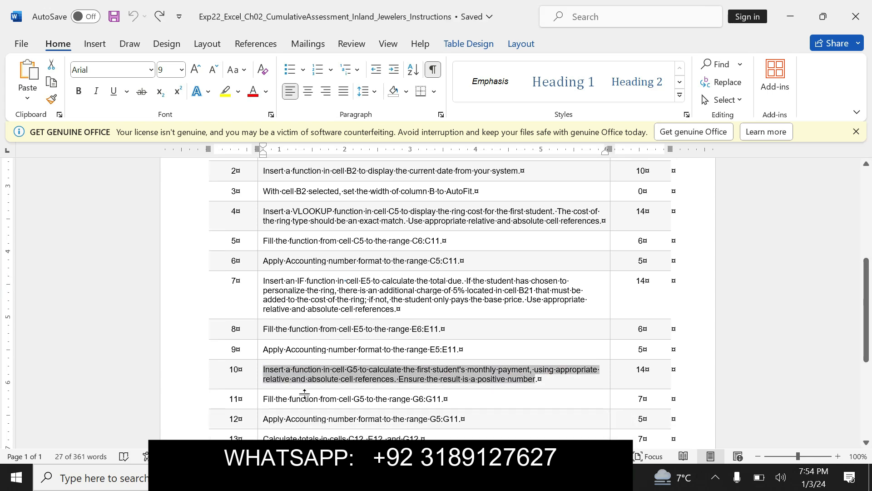
drag(264, 399, 441, 398)
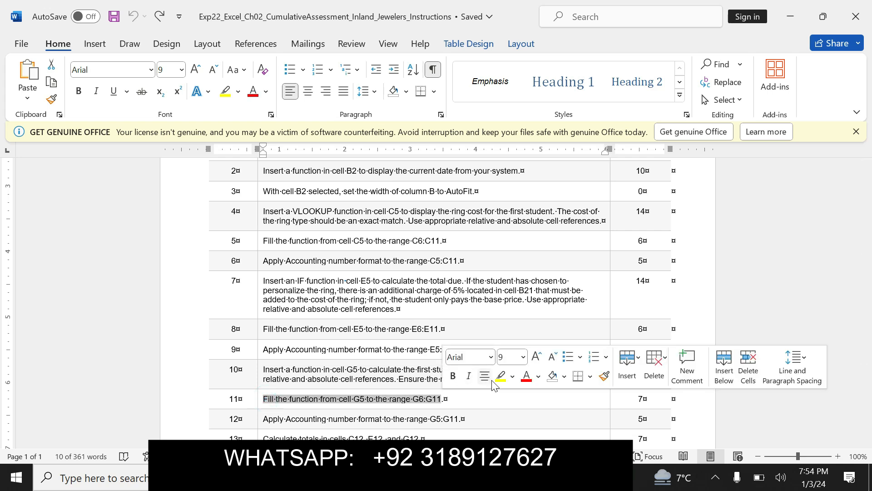
click(500, 375)
click(266, 398)
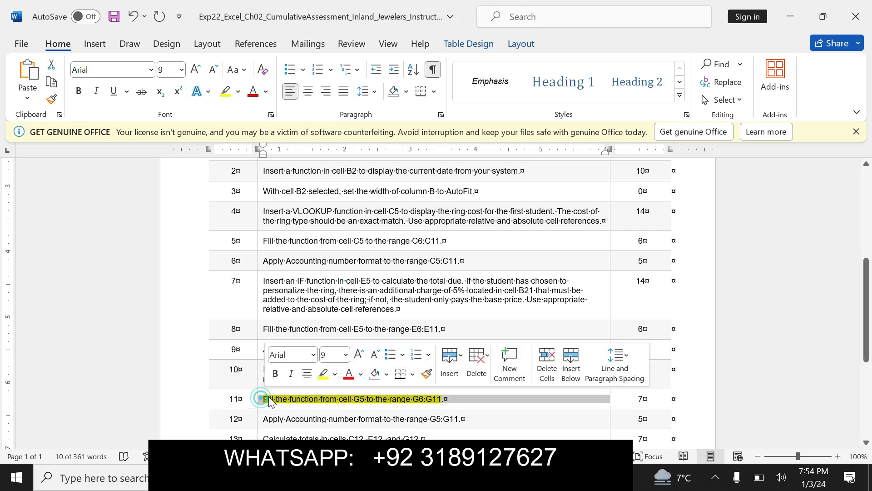
drag(263, 399, 443, 398)
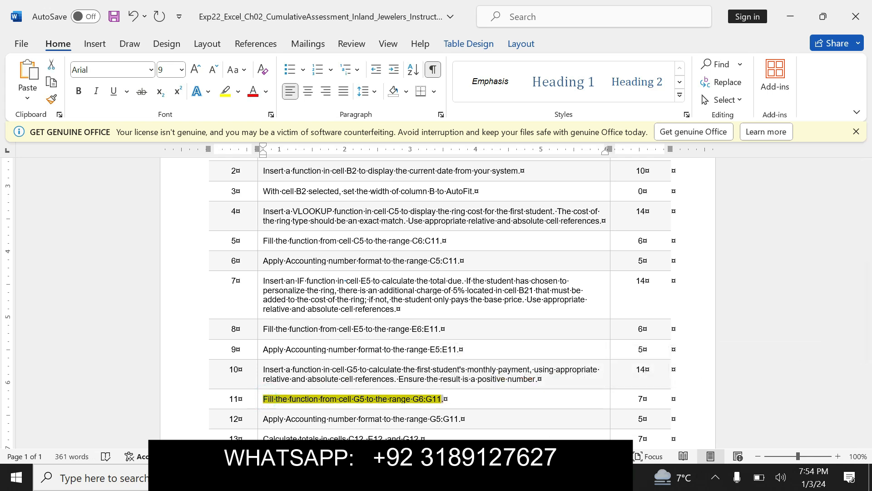
- Switch to the Excel workbook, undo the earlier payment fill, and fill G5's formula through G6:G11
key(alt+Tab)
key(ctrl+z)
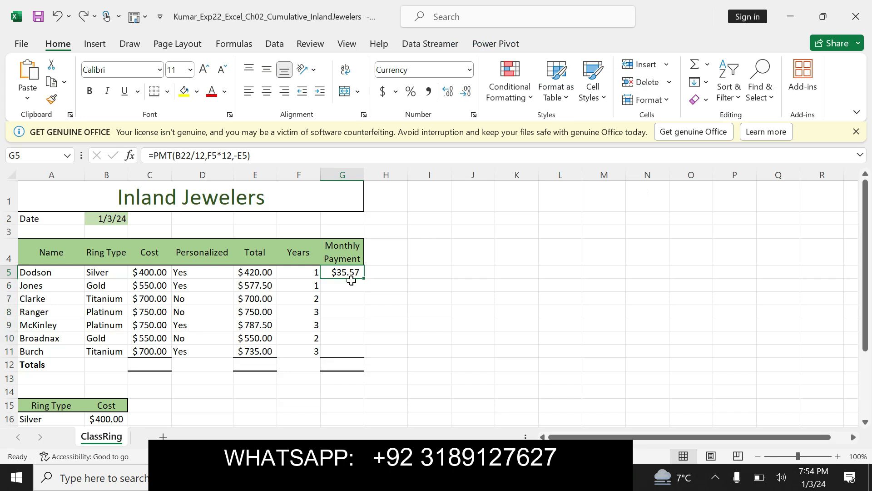
drag(363, 276, 361, 357)
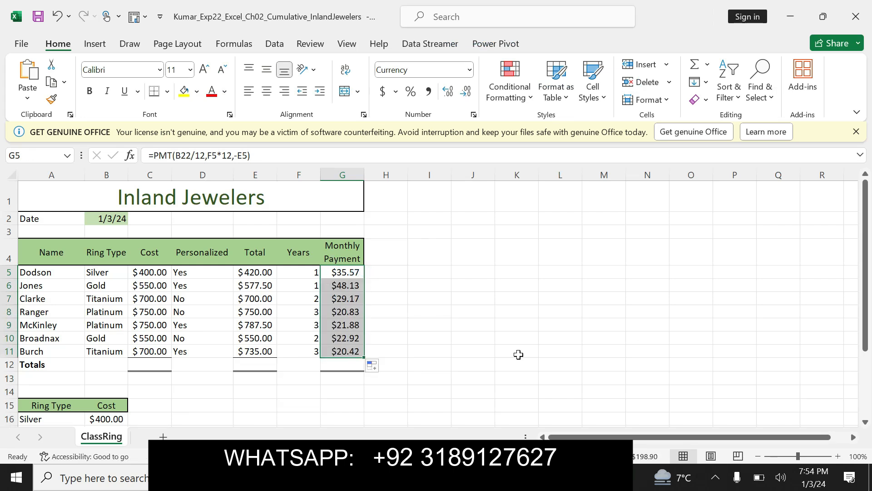
- Return to the Word instructions, undo step 11's highlight, and bold and highlight step 12's instruction in yellow
key(alt+Tab)
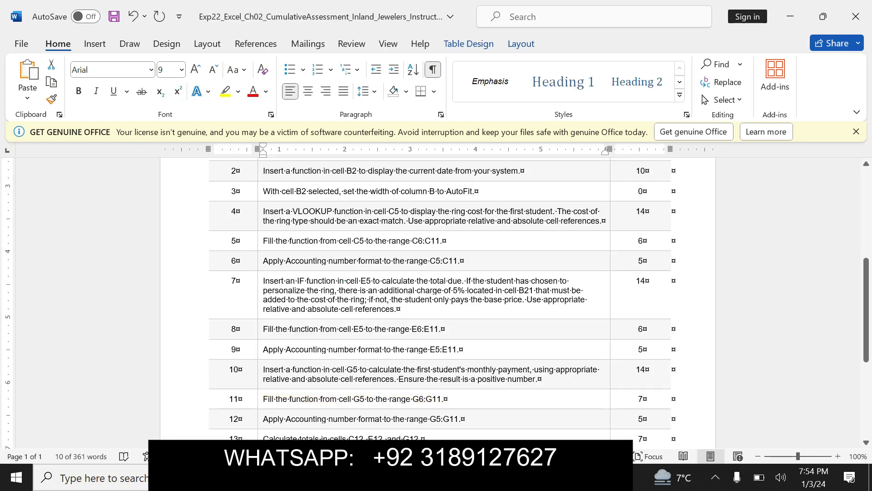
drag(264, 420, 458, 419)
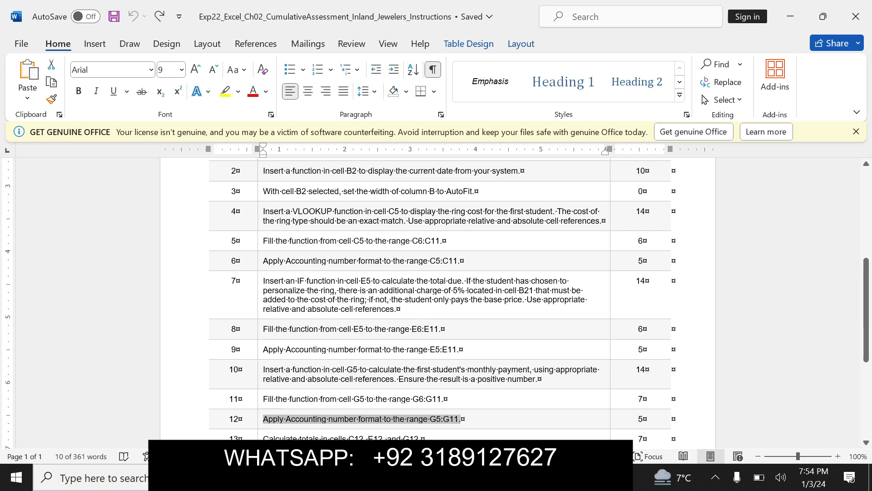
click(475, 396)
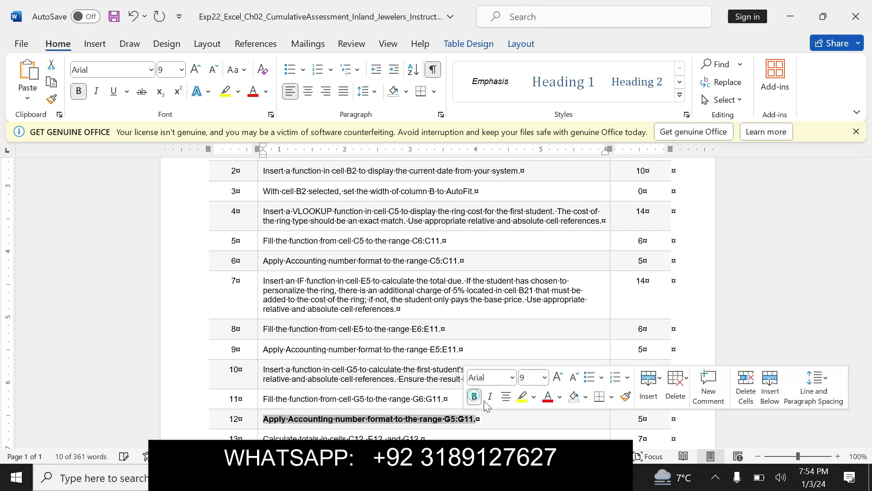
click(517, 402)
drag(263, 418, 475, 418)
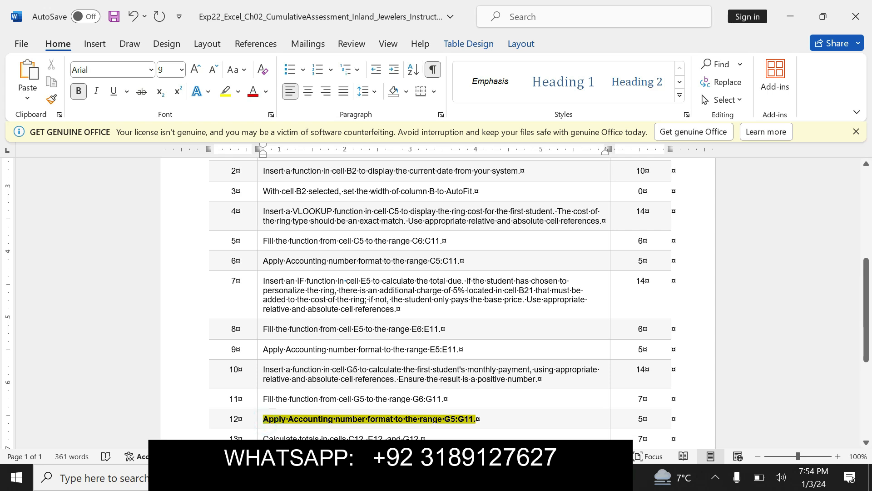
- Switch to the Excel workbook and apply Accounting number format to the monthly payments in G5:G11
key(alt+Tab)
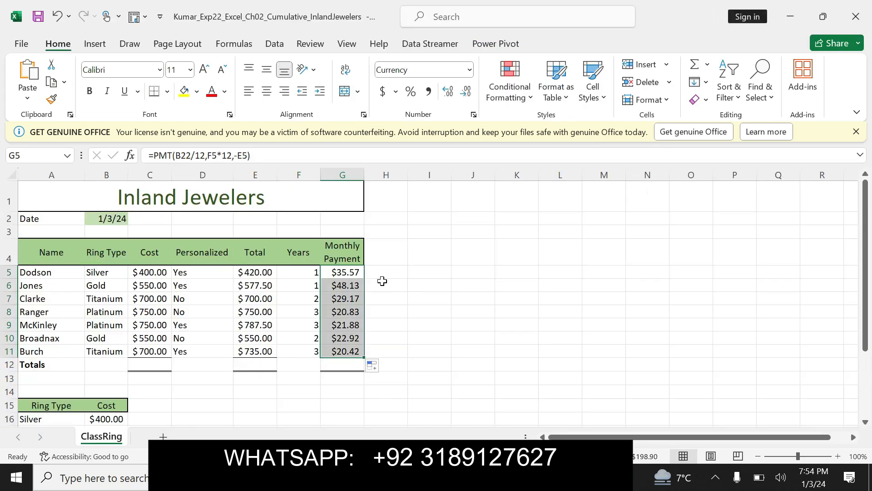
click(383, 92)
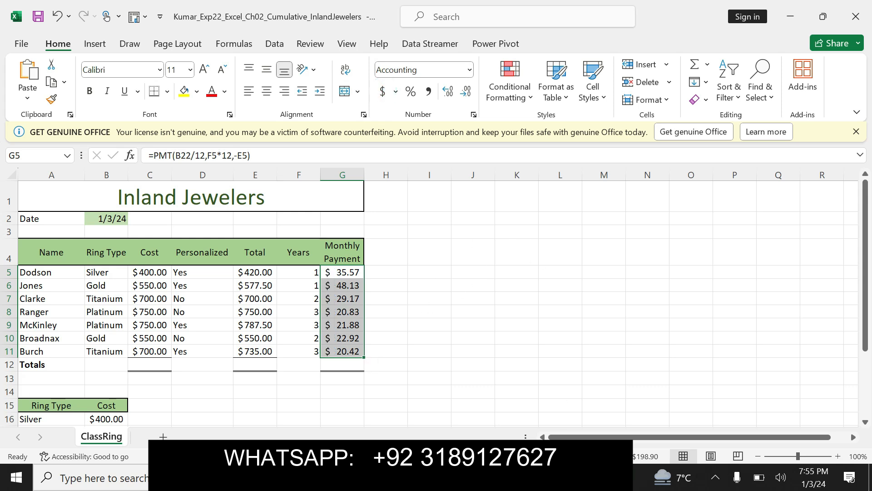
- Return to the Word instructions, undo step 12's bold and highlight, and bold and highlight step 13's totals instruction
key(alt+Tab)
key(ctrl+z)
key(ctrl+z)
key(ctrl+z)
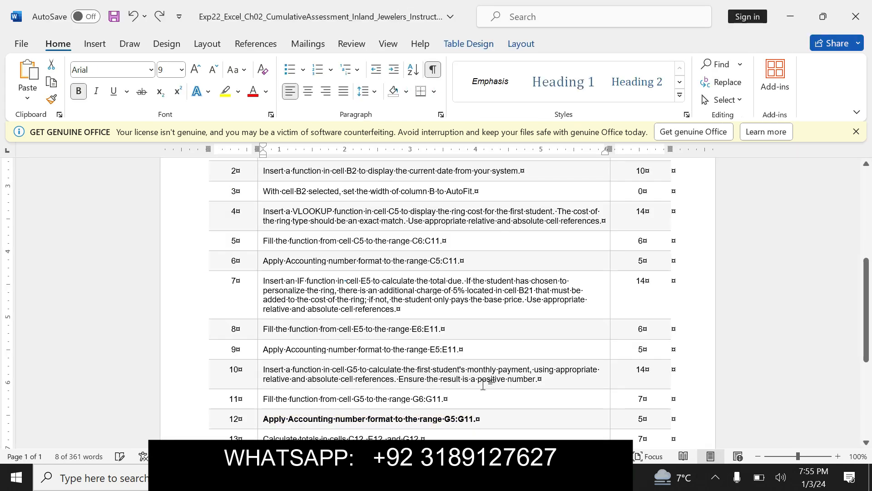
scroll(436, 300, down, 3)
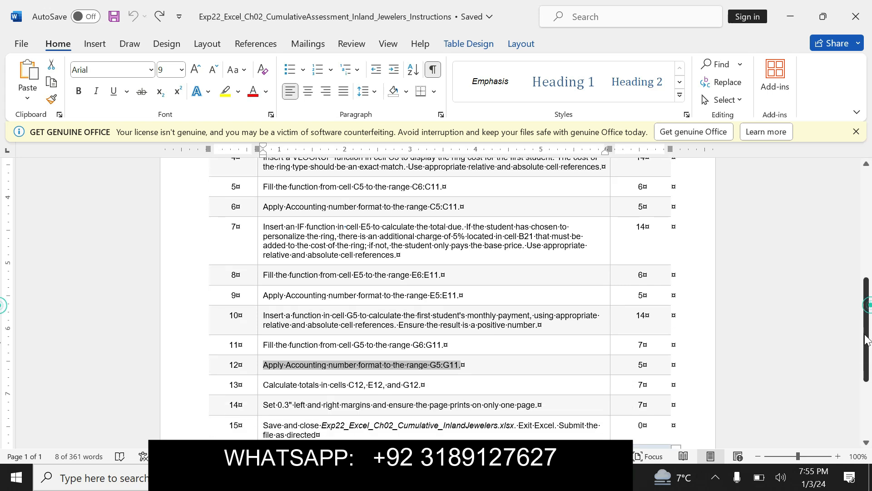
drag(263, 356, 426, 356)
click(429, 339)
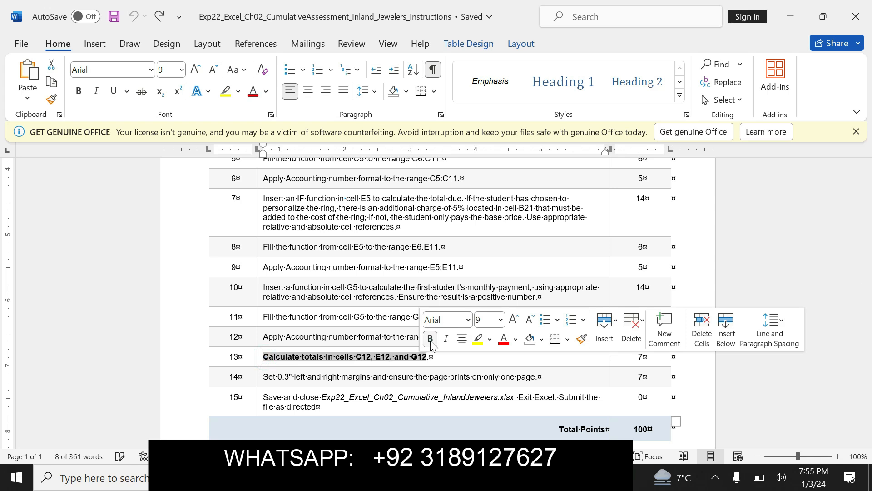
click(475, 340)
click(266, 356)
drag(265, 356, 430, 356)
- Switch to the Excel workbook and total the ring costs C5:C11 with a SUM function in C12
key(alt+Tab)
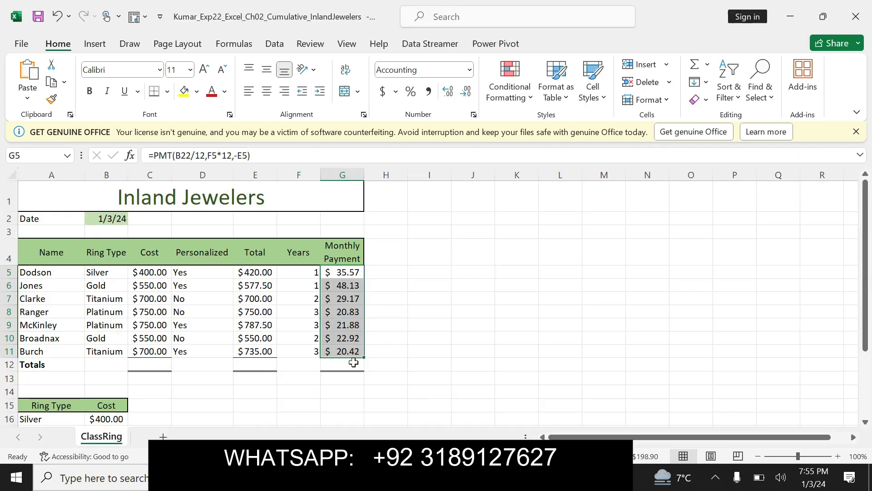
click(164, 367)
text(=SUM)
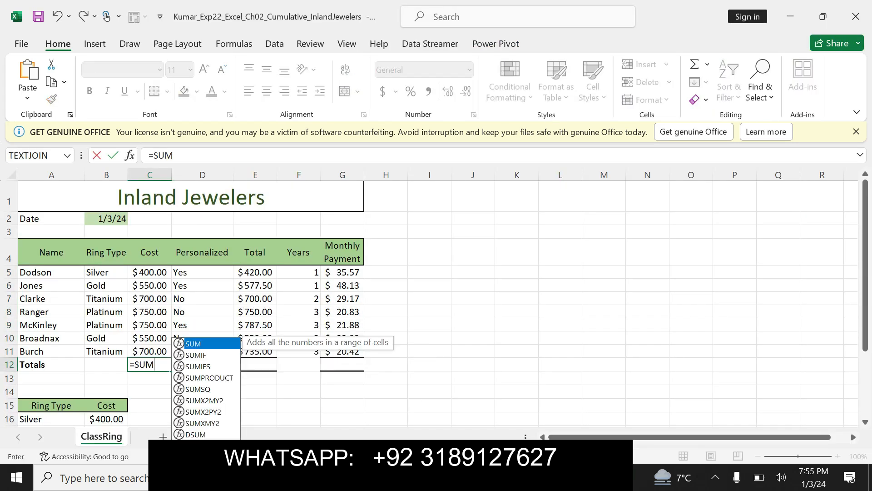
double_click(199, 344)
drag(150, 273, 151, 347)
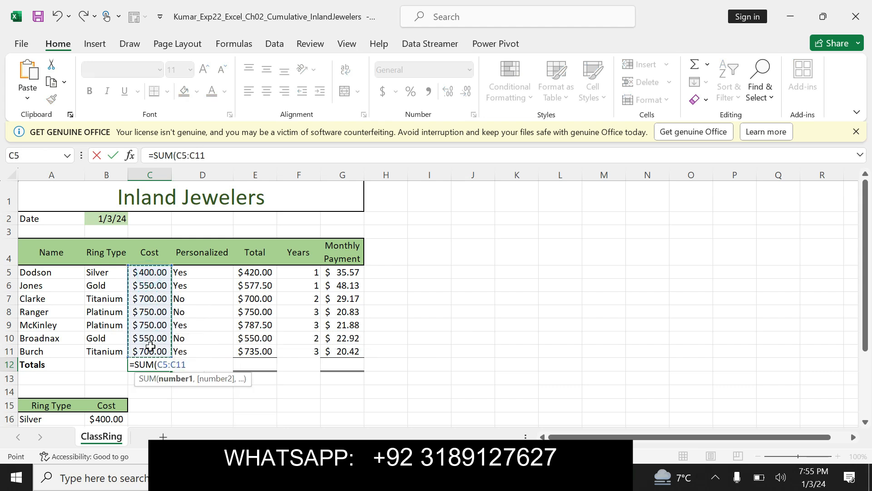
key(Return)
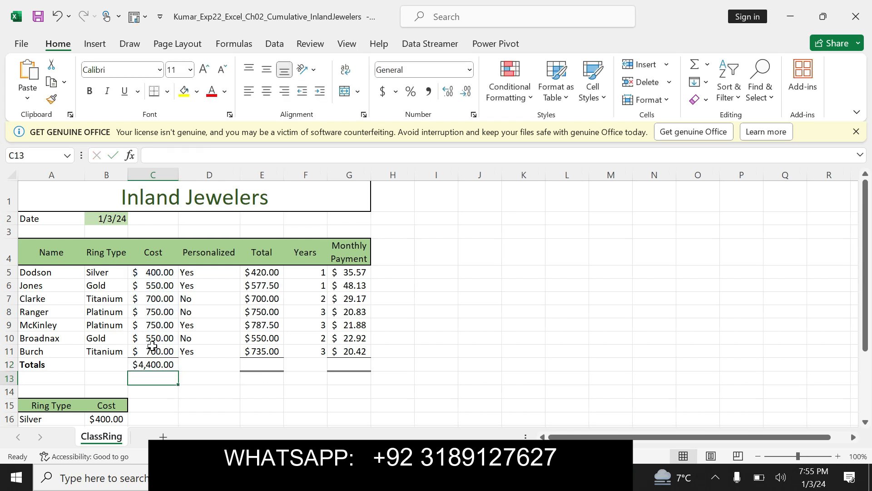
- Total the amounts due E5:E11 with a SUM function in E12
double_click(270, 365)
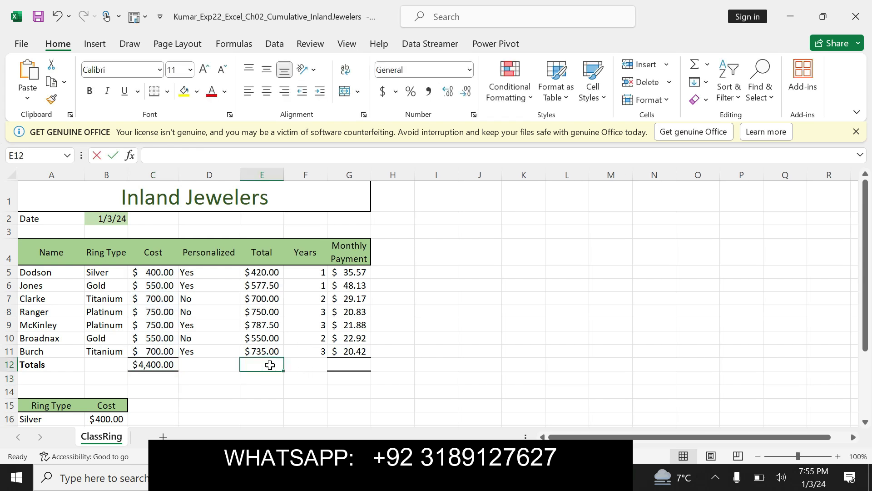
text(=SUM)
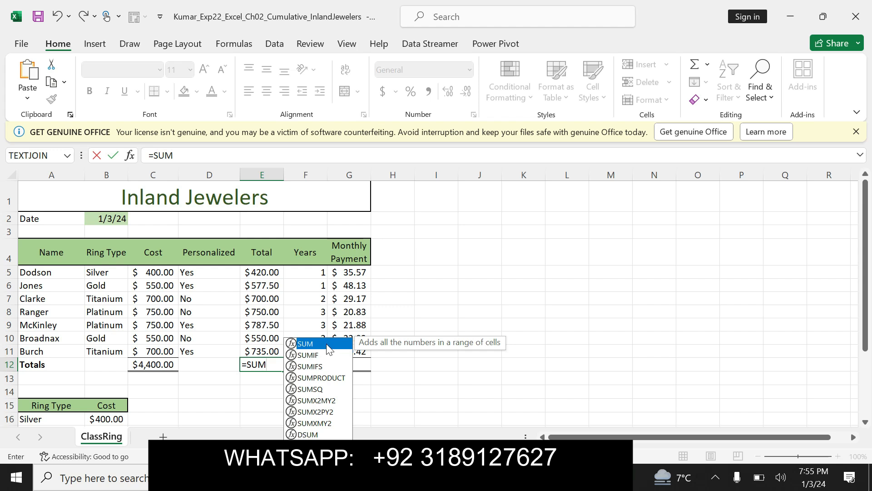
double_click(328, 349)
drag(260, 272, 260, 349)
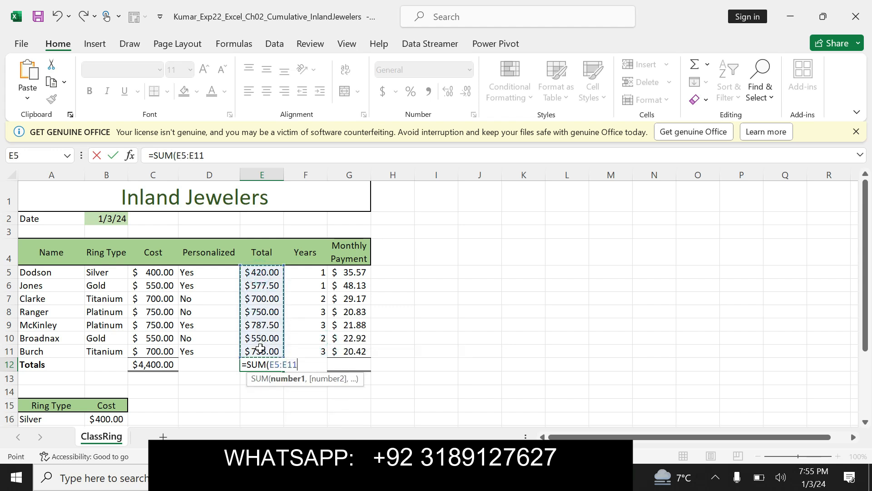
key(Return)
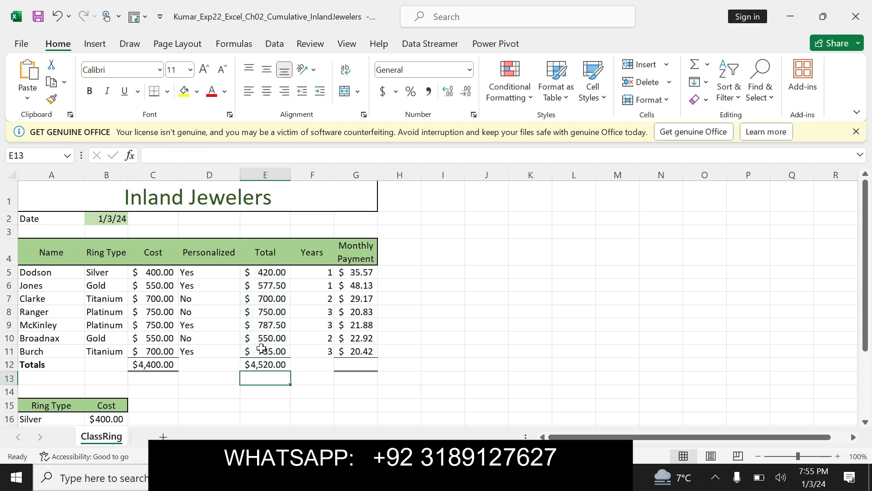
- Check step 13 in the Word instructions, then total the monthly payments G5:G11 with a SUM function in G12 of the Excel workbook
key(alt+Tab)
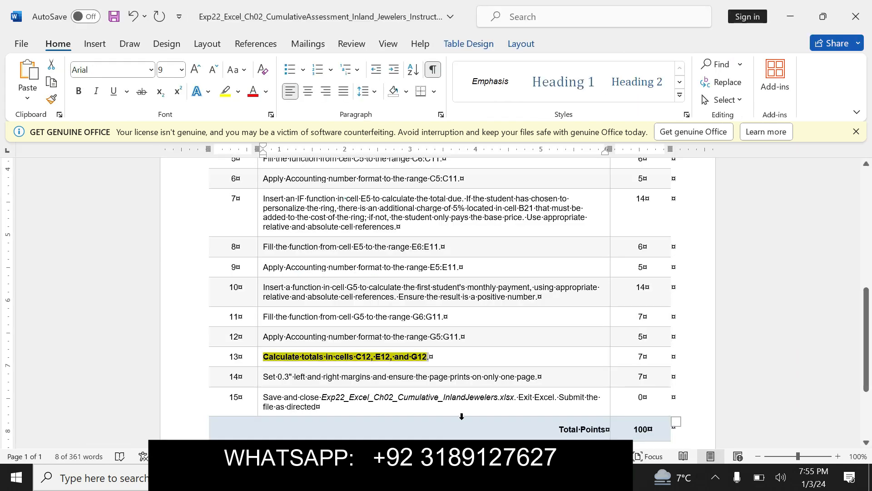
key(alt+Tab)
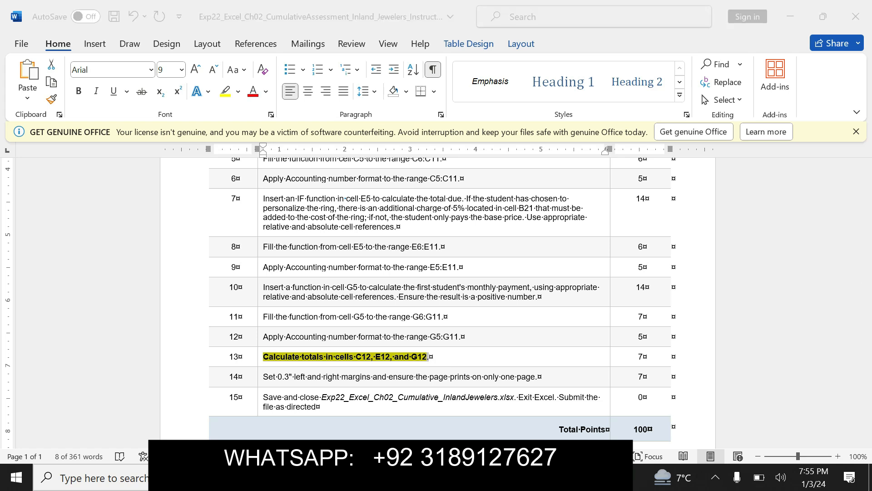
click(352, 363)
text(=SUM)
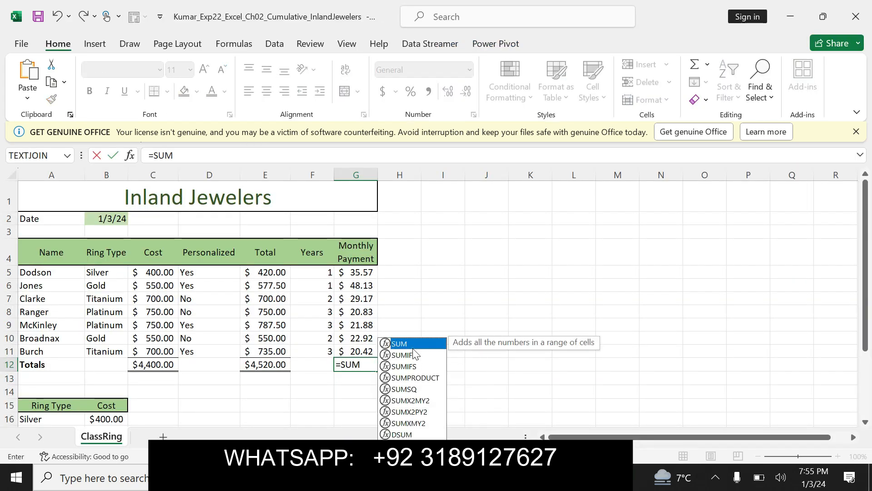
text(()
drag(352, 274, 355, 348)
text())
key(Return)
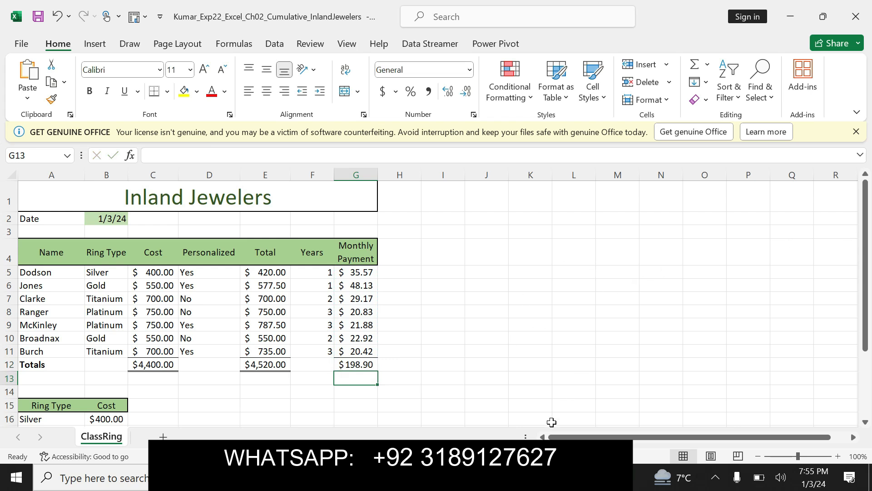
- Return to the Word instructions and undo the bold and highlight on step 13's totals instruction
key(alt+Tab)
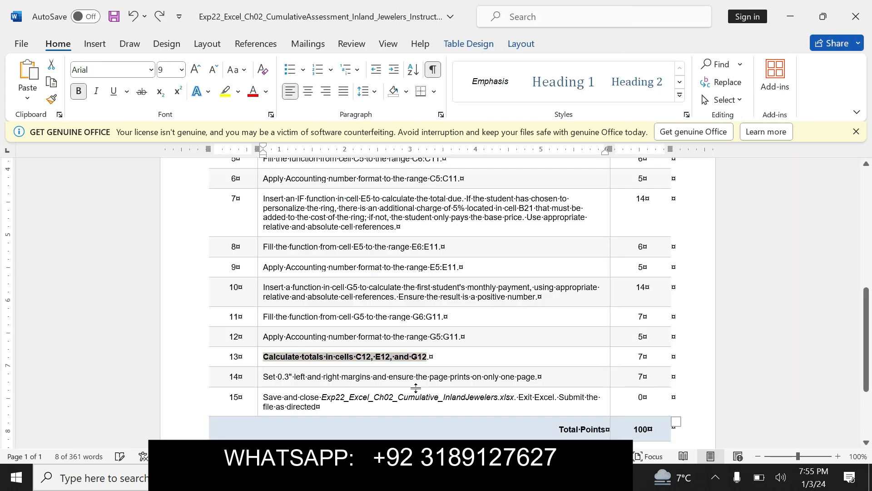
key(ctrl+z)
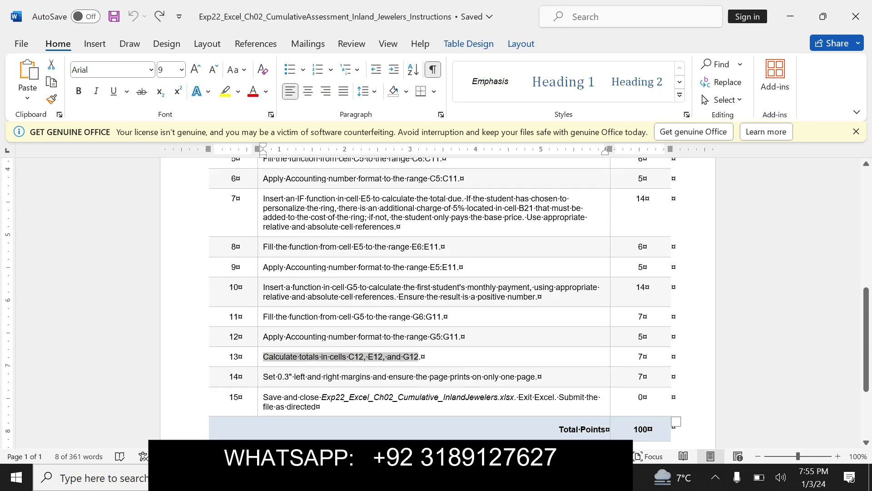
key(alt+Tab)
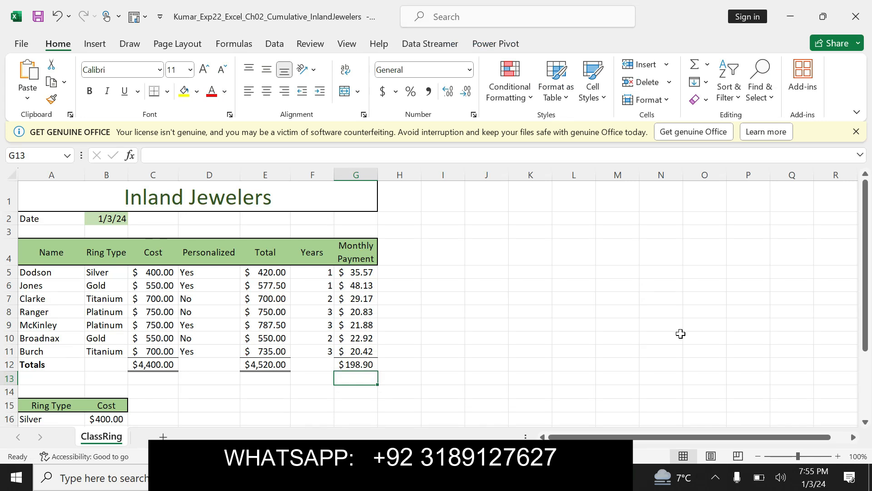
key(alt+Tab)
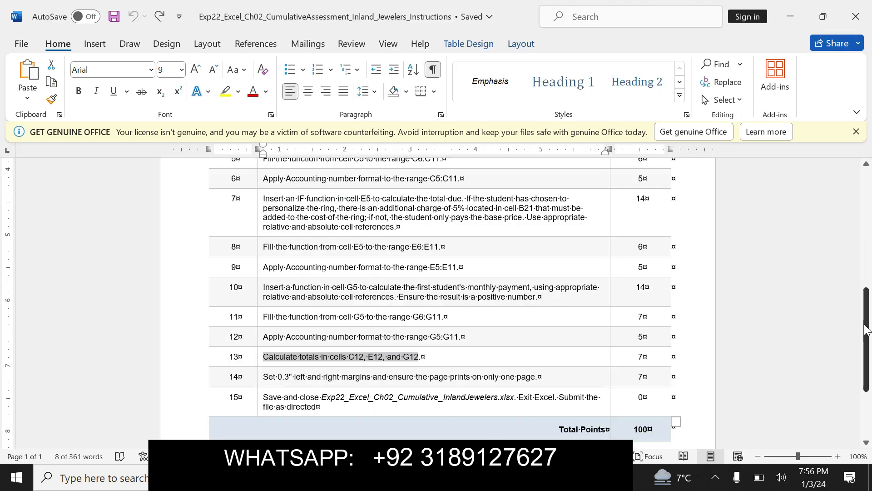
- After the Project Description heading, add "SOLVED 100% SOLUTION WE ARE DEALING WHOLE CLASSES" at font size 22
drag(866, 329, 835, 222)
click(336, 222)
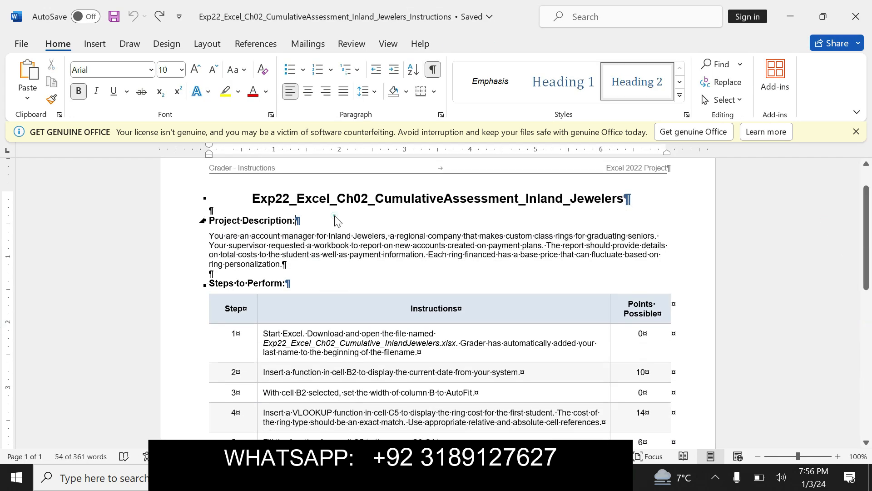
click(181, 69)
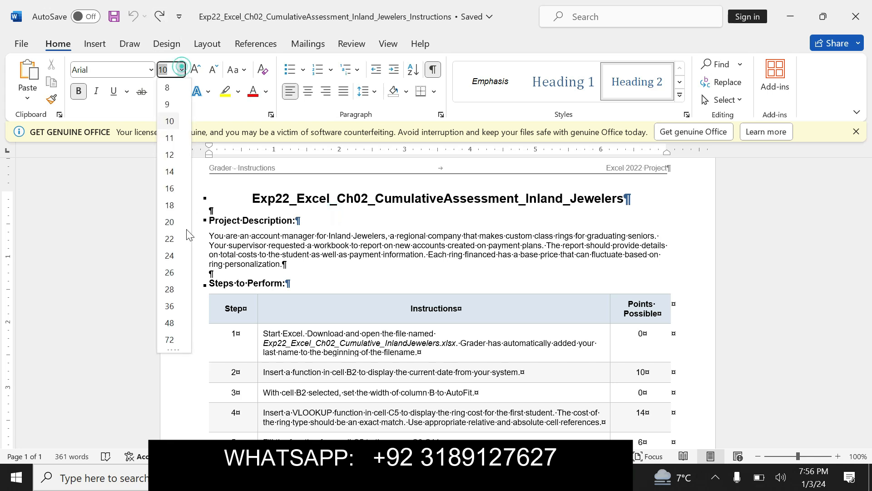
click(170, 239)
text(SOLVED 100% SOLI)
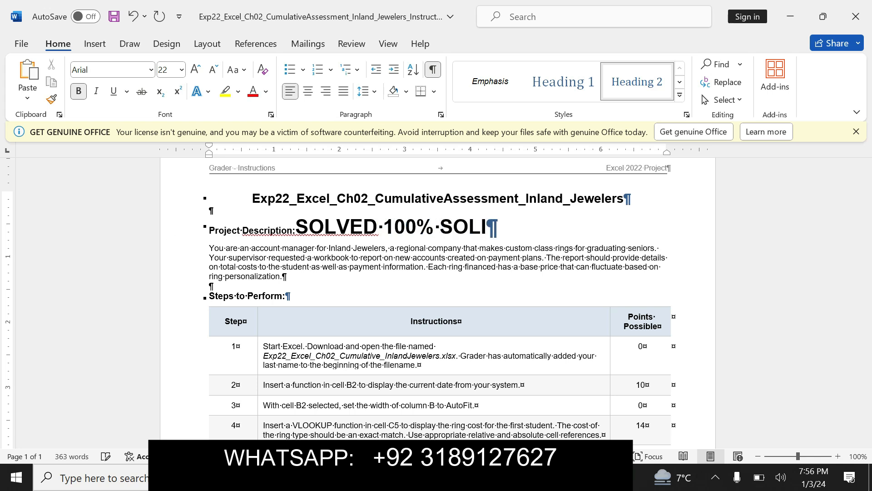
key(BackSpace)
text(UTIOM)
key(BackSpace)
text(N WE ARE DEALING )
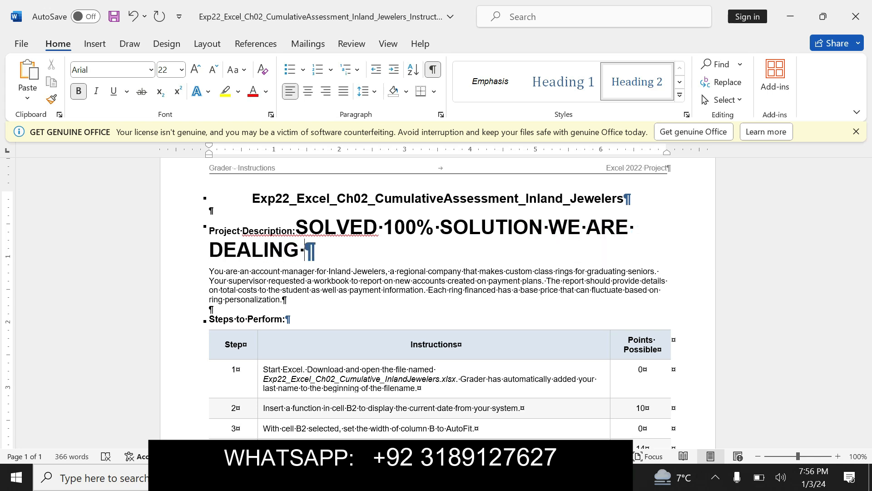
text(WHOLE CLASSES )
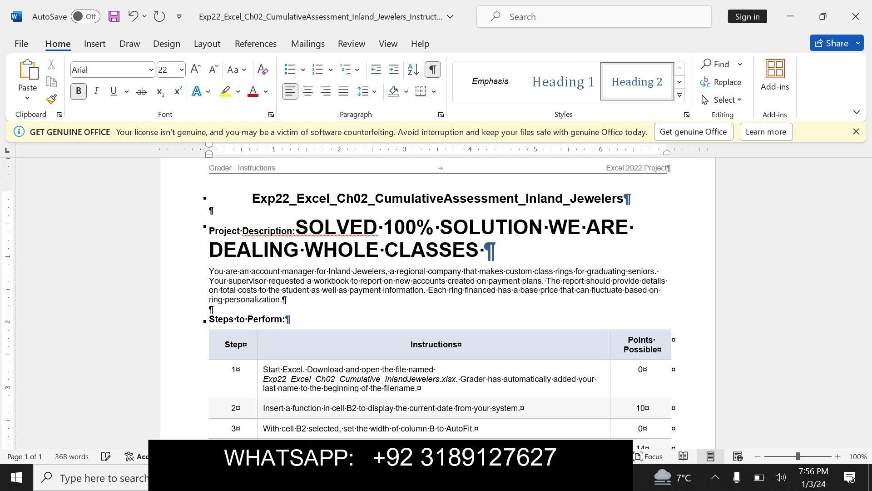
- Continue the large heading text with "WITH 100% GRADES SURETY"
text(WIT)
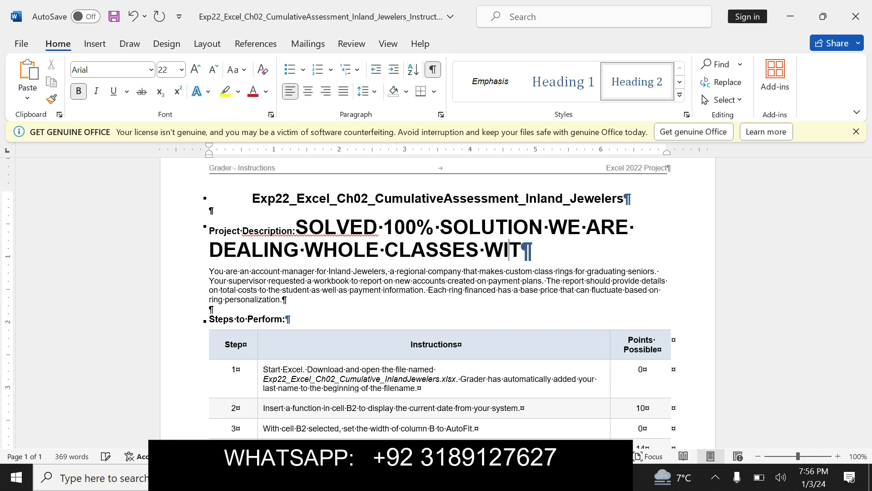
text(H 100)
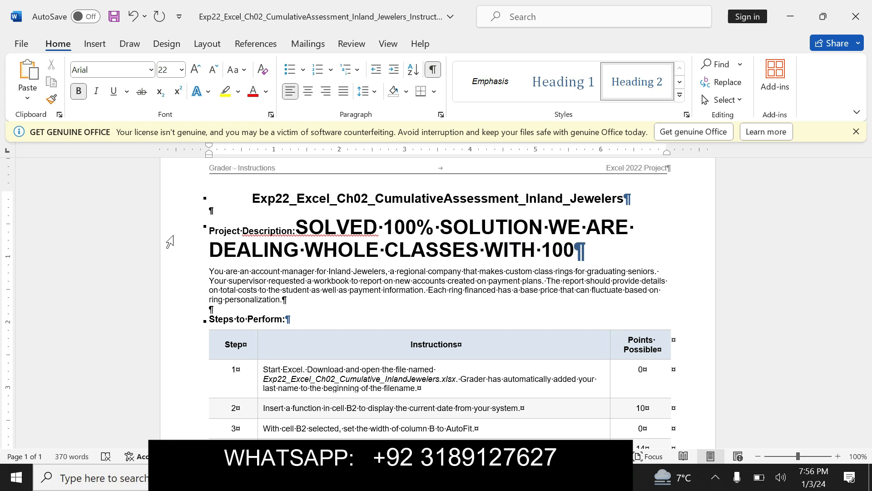
text(% GRAD)
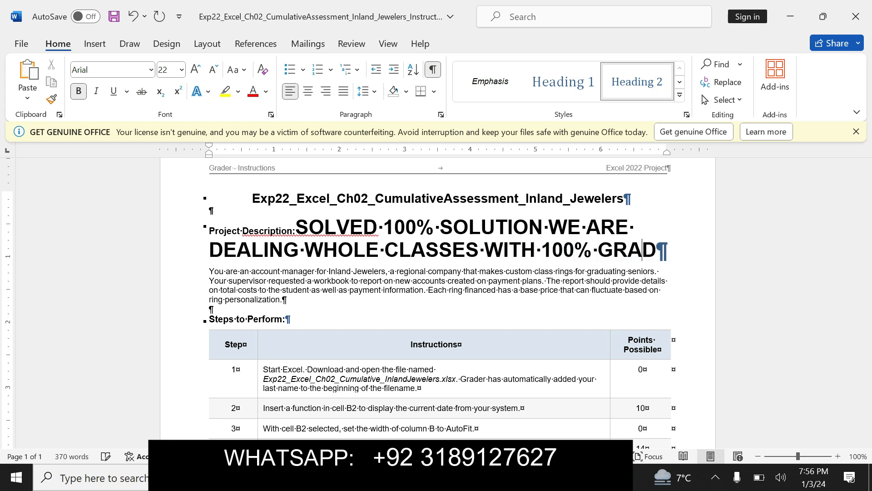
text(ES SU)
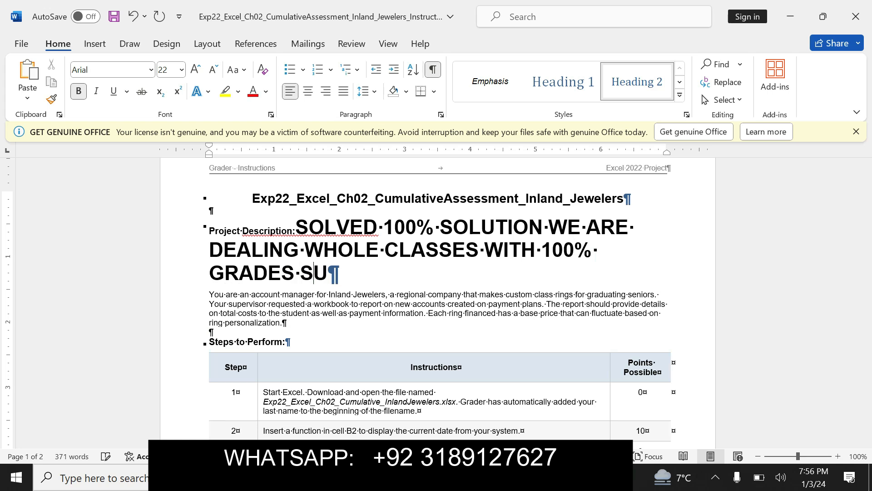
text(RETY WI)
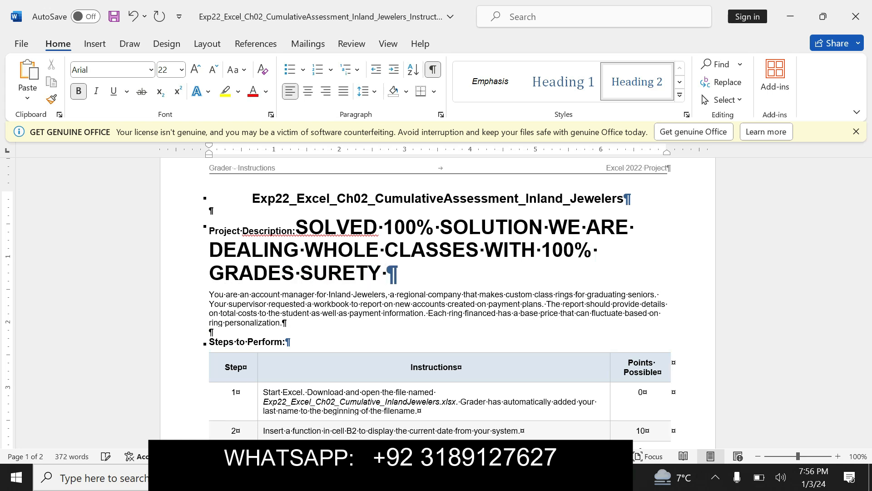
key(BackSpace)
key(BackSpace)
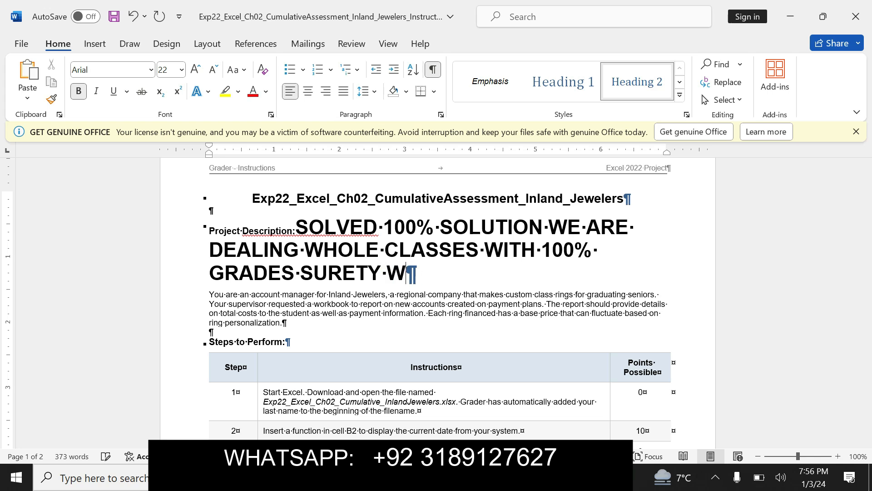
- Finish the large heading text with "CONTACT US FOR DEALING WHOLE CLASS"
text(CON)
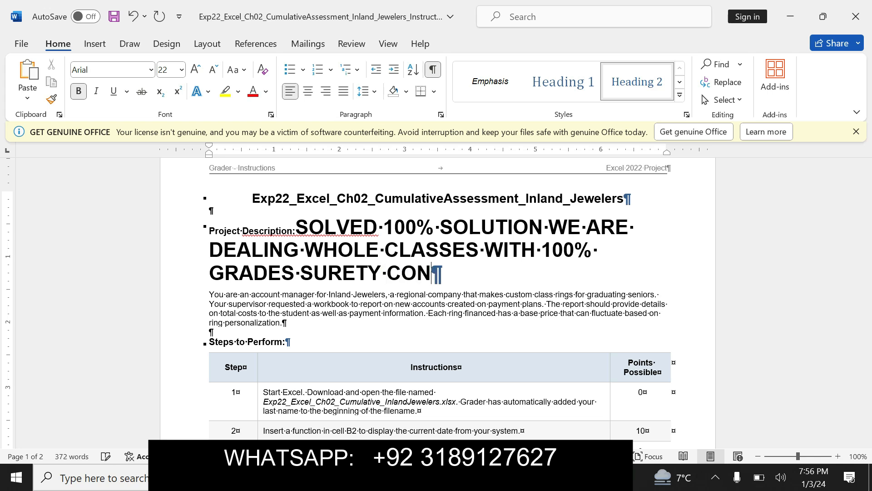
text(TACH)
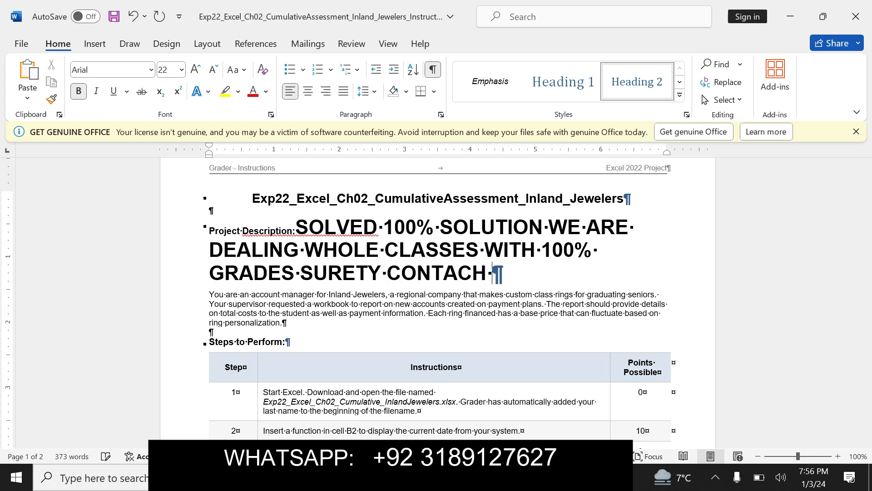
key(BackSpace)
key(BackSpace)
key(BackSpace)
key(BackSpace)
key(BackSpace)
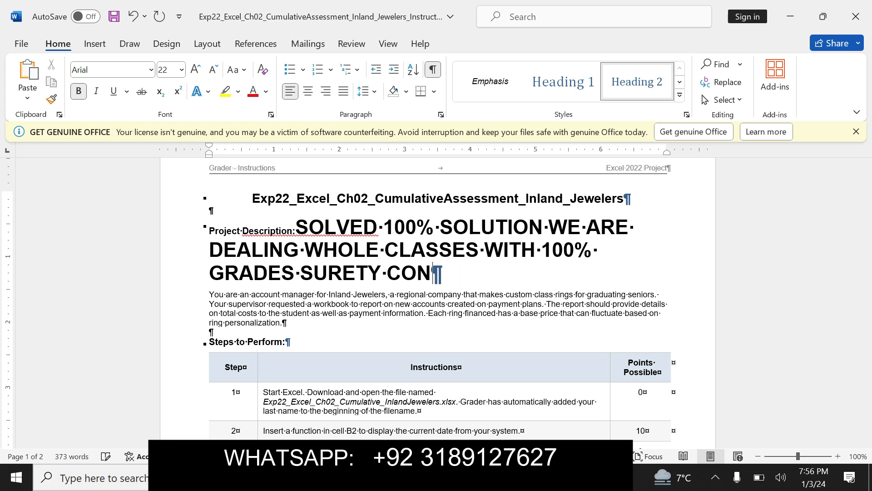
text(TACT)
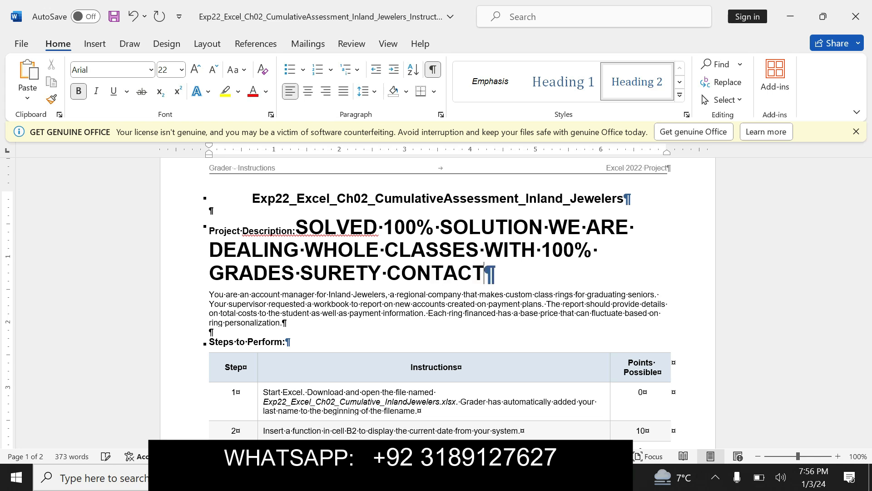
text( US F)
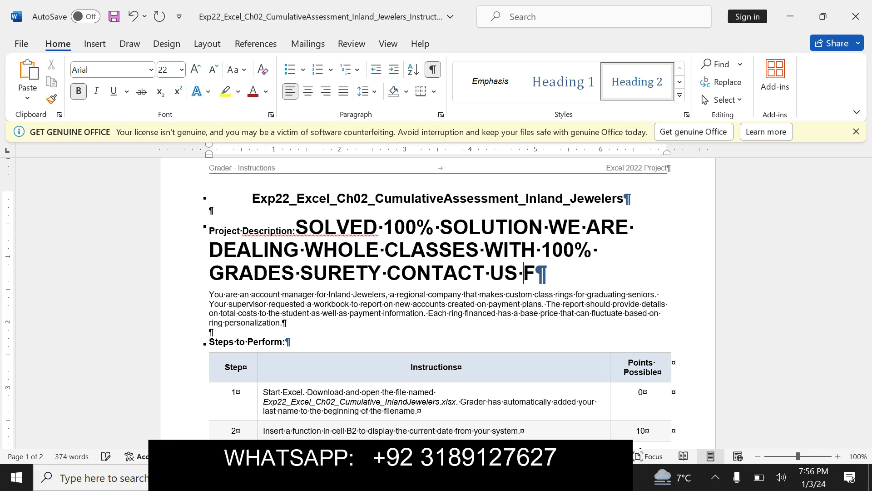
text(OR DEA)
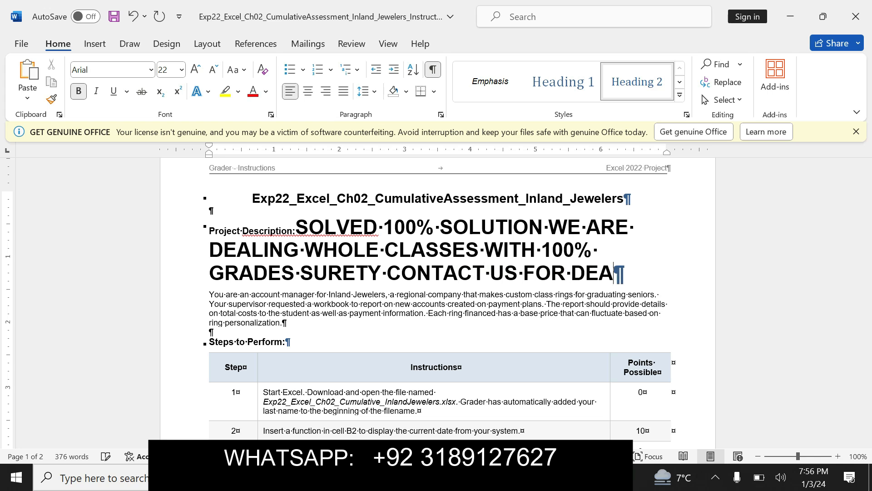
text(LING W)
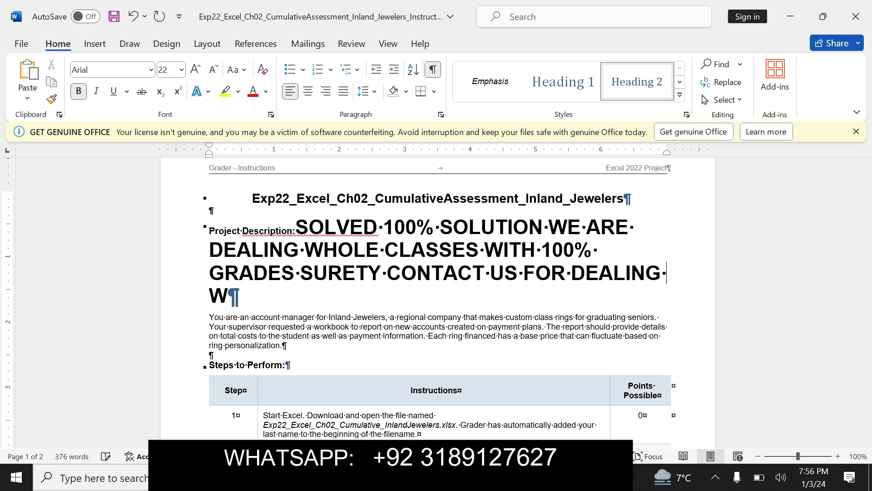
text(HO)
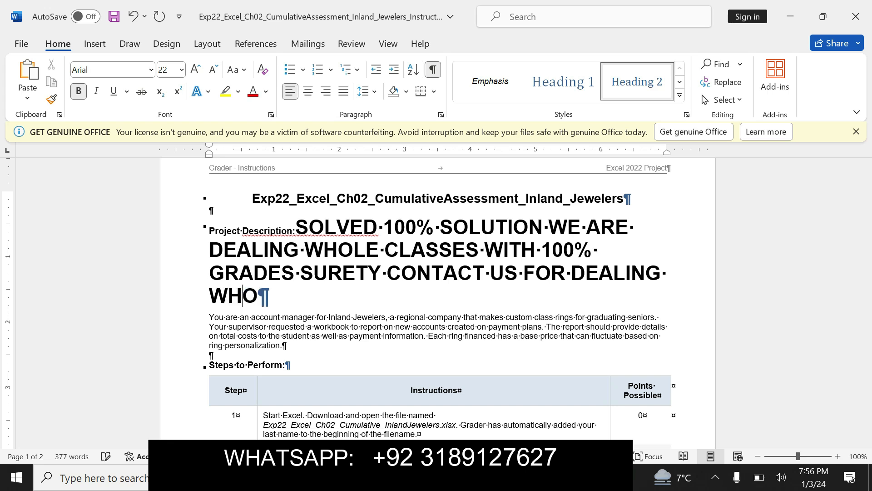
text(LE CLASS)
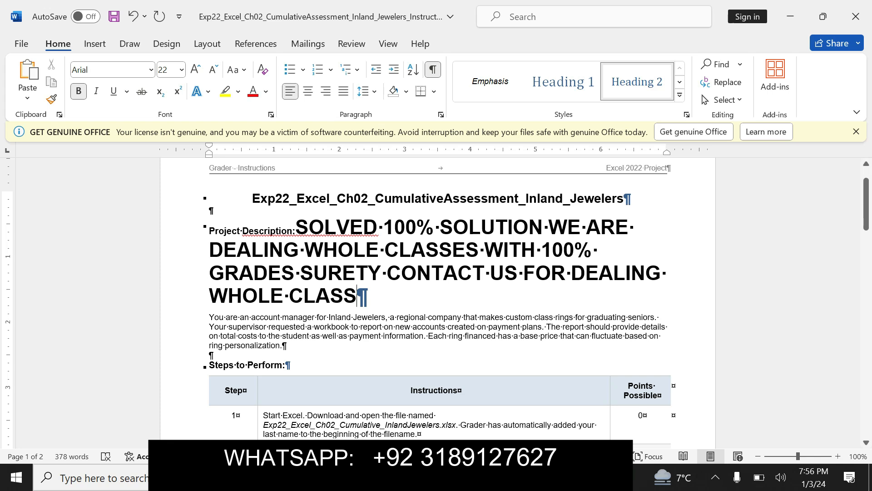
- Highlight the added size 22 text in yellow and switch to the Excel workbook
shift+click(299, 218)
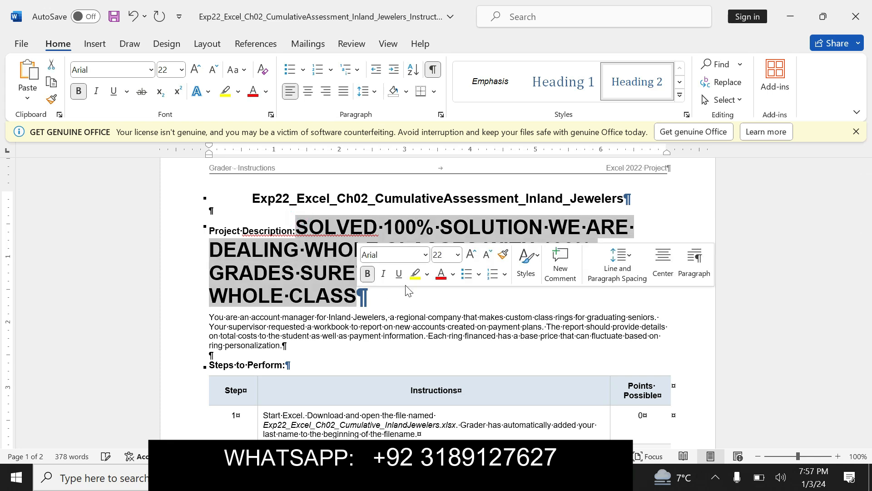
click(414, 276)
drag(296, 227, 579, 297)
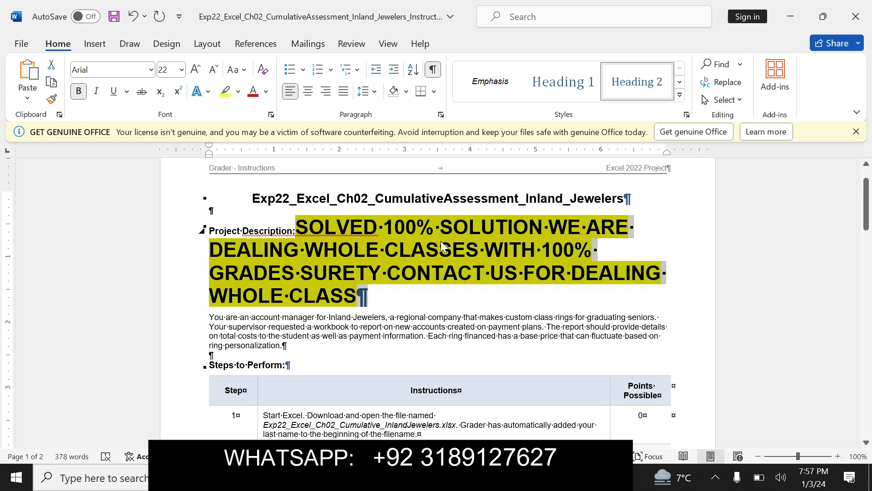
key(alt+Tab)
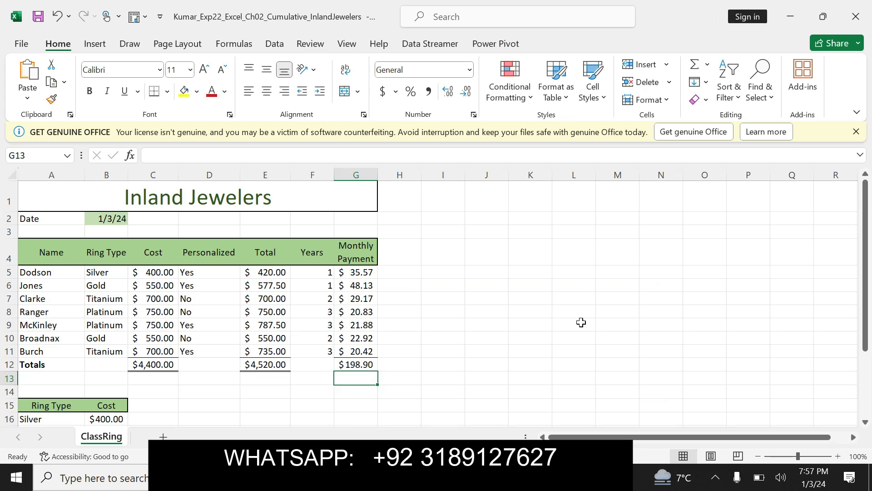